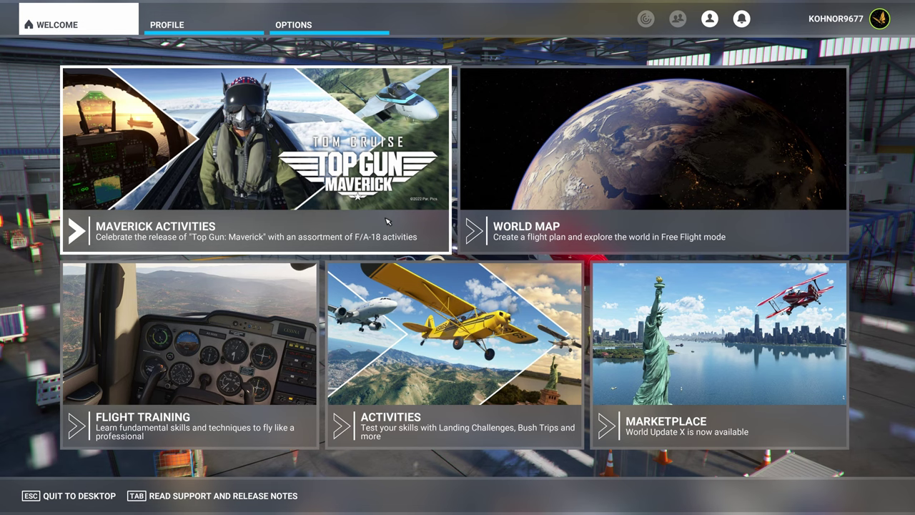
- Turn Developer Mode on in the developer section of the general options and apply the change
{"action": "left_click", "coordinate": [315, 25]}
{"action": "left_click", "coordinate": [154, 340]}
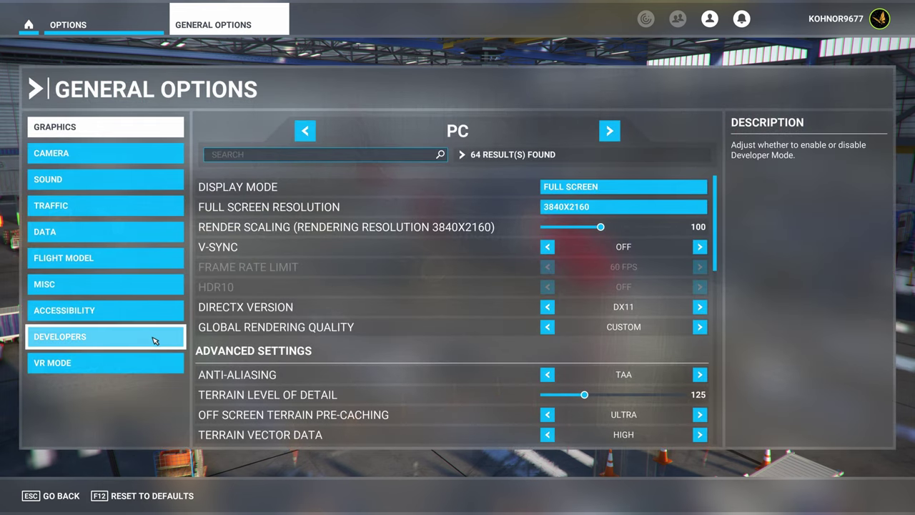
{"action": "left_click", "coordinate": [153, 341]}
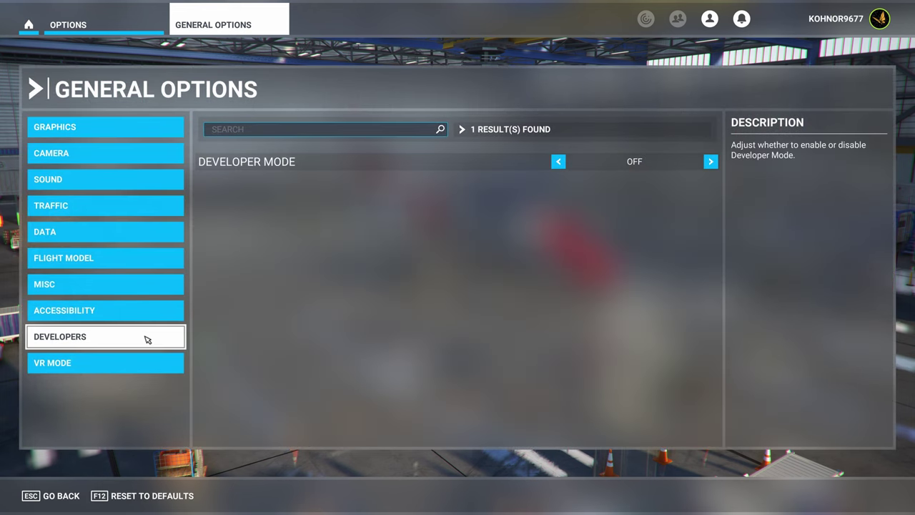
{"action": "left_click", "coordinate": [711, 162]}
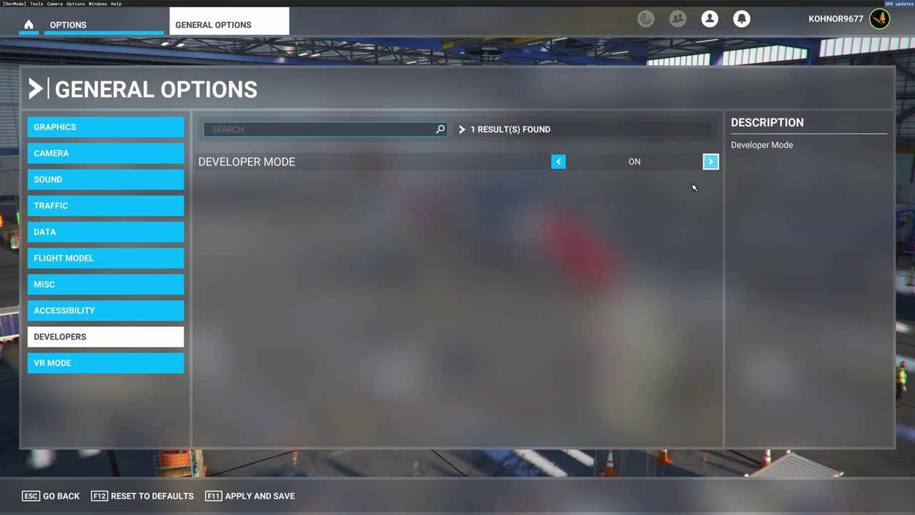
{"action": "left_click", "coordinate": [255, 504]}
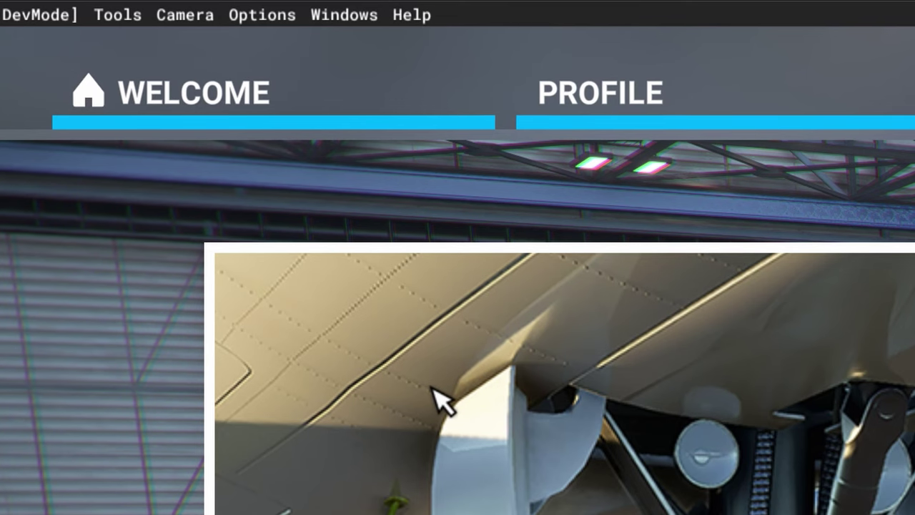
- Look through the DevMode help entries for the SDK Core and Documentation installers, samples and videos
{"action": "left_click", "coordinate": [429, 21]}
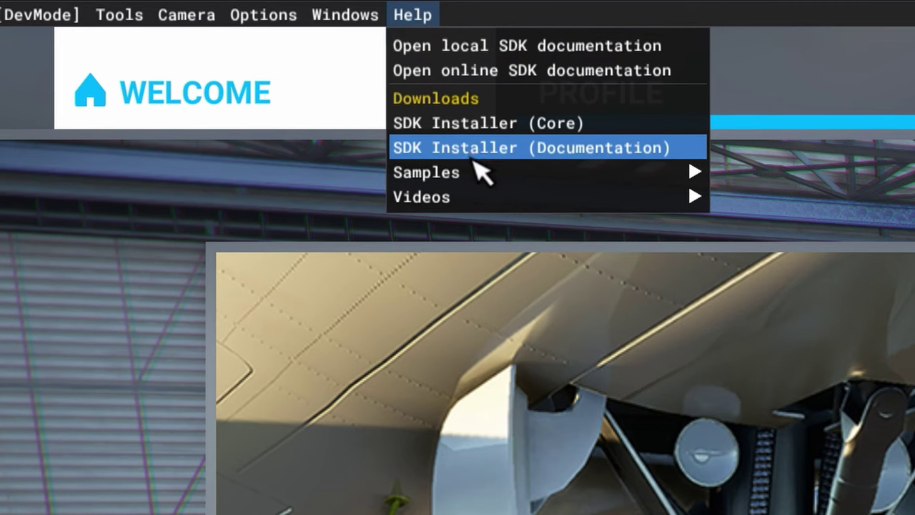
{"action": "mouse_move", "coordinate": [477, 187]}
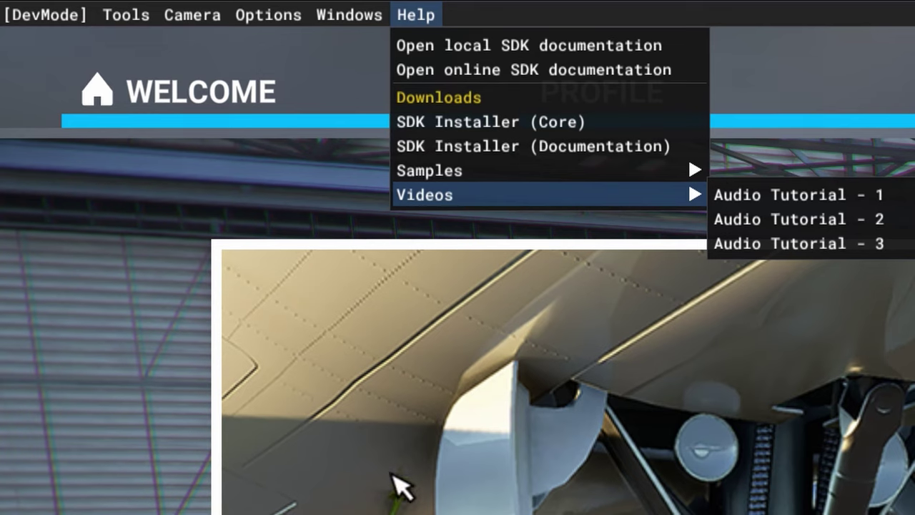
{"action": "mouse_move", "coordinate": [436, 181]}
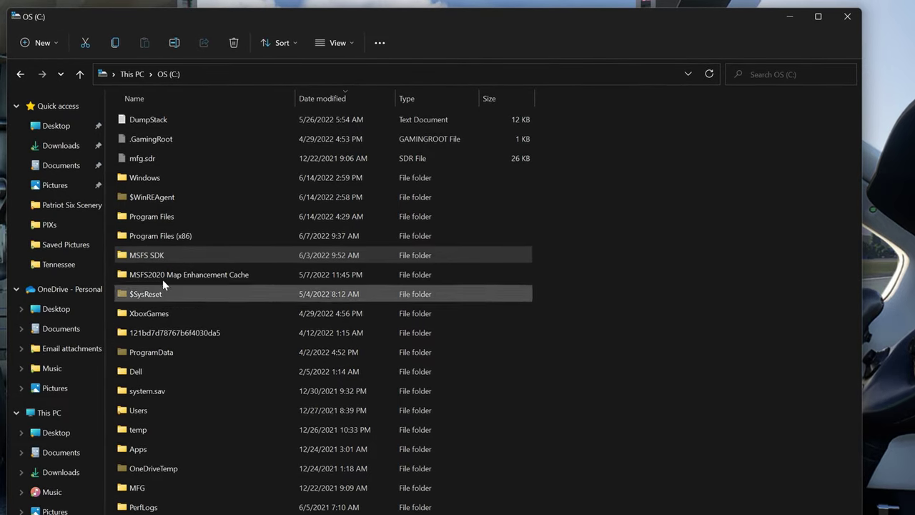
- Bring the Video Tutorial folder window alongside and open the Samples folder inside MSFS SDK on the C: drive
{"action": "left_click", "coordinate": [192, 259]}
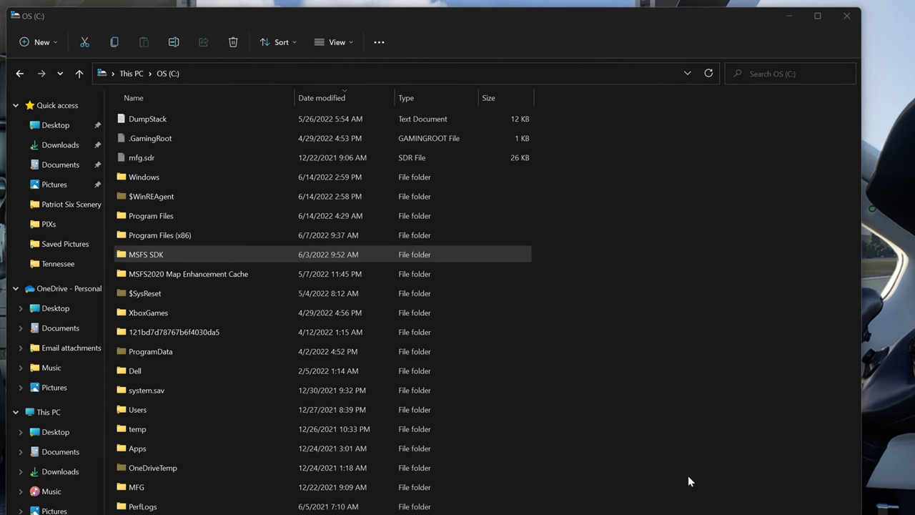
{"action": "left_click_drag", "start_coordinate": [539, 24], "coordinate": [276, 28]}
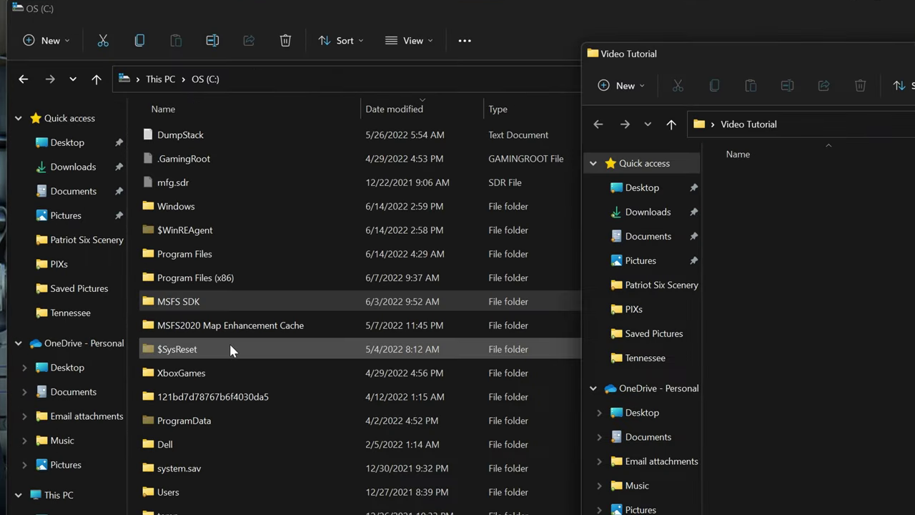
{"action": "left_click", "coordinate": [227, 303]}
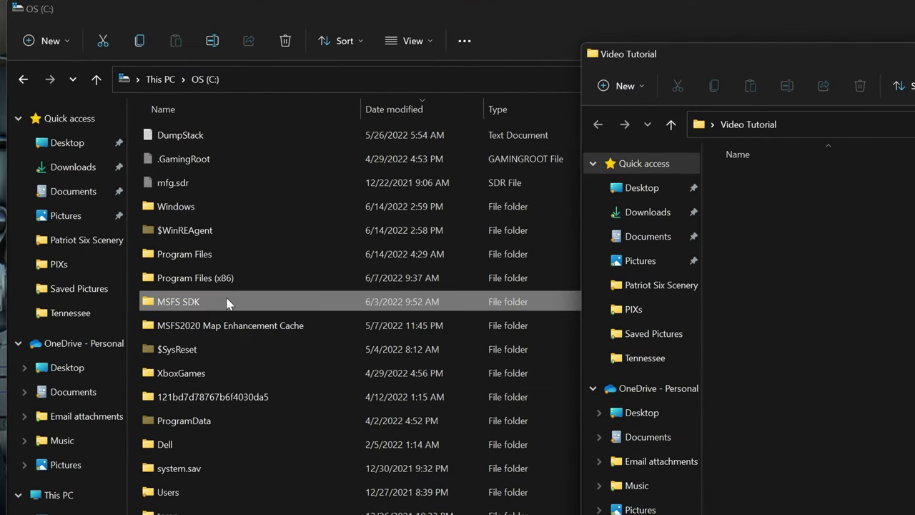
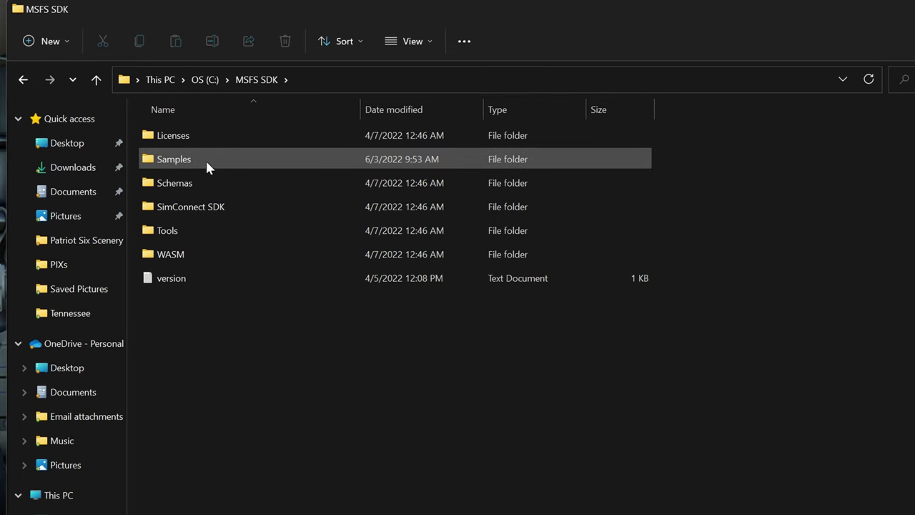
{"action": "double_click", "coordinate": [200, 158]}
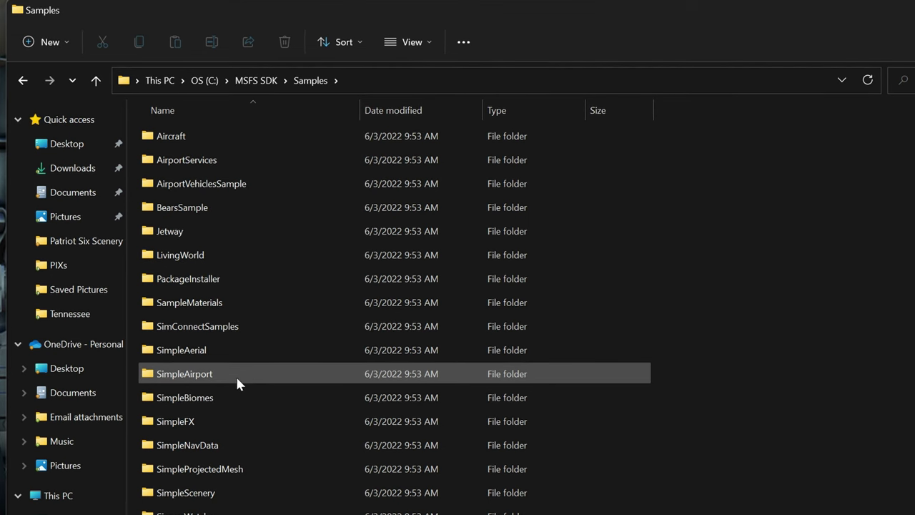
- Copy the SimpleScenery sample folder into the Video Tutorial folder and put the folder windows away
{"action": "left_click", "coordinate": [259, 498]}
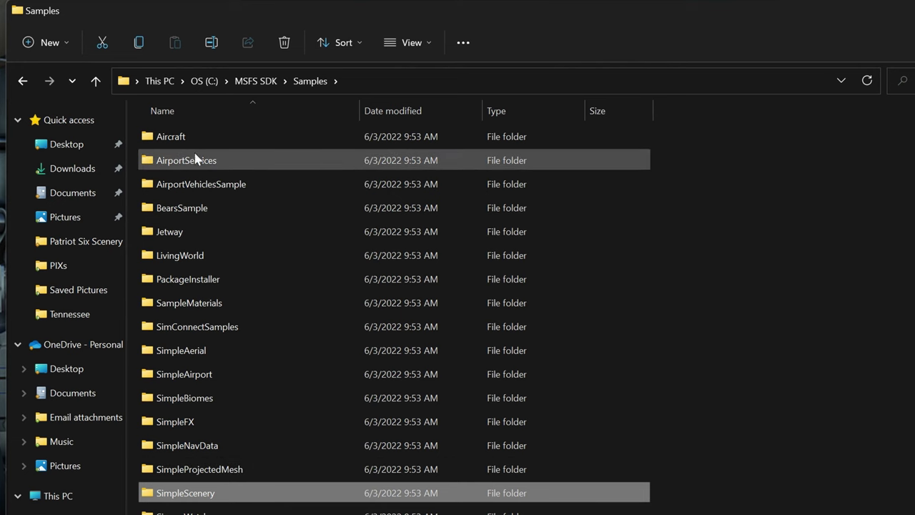
{"action": "left_click", "coordinate": [140, 45]}
{"action": "key", "text": "alt+Tab"}
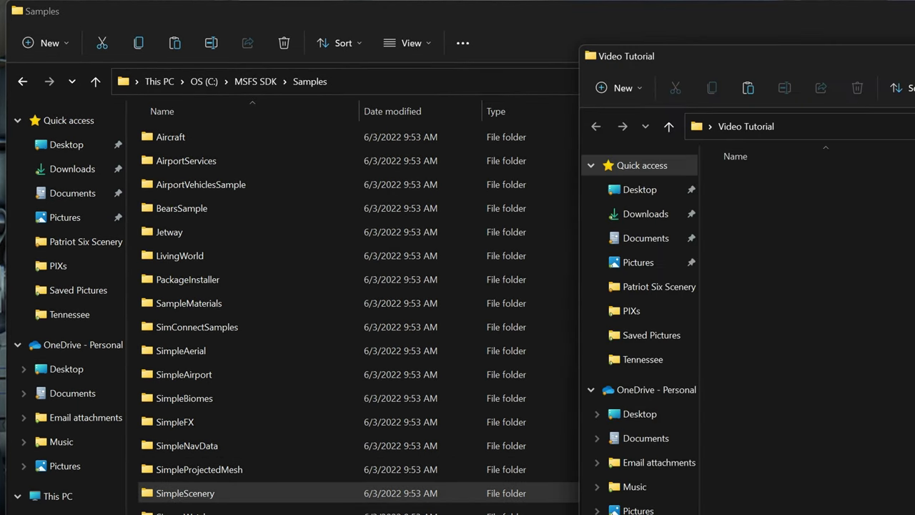
{"action": "left_click", "coordinate": [749, 85]}
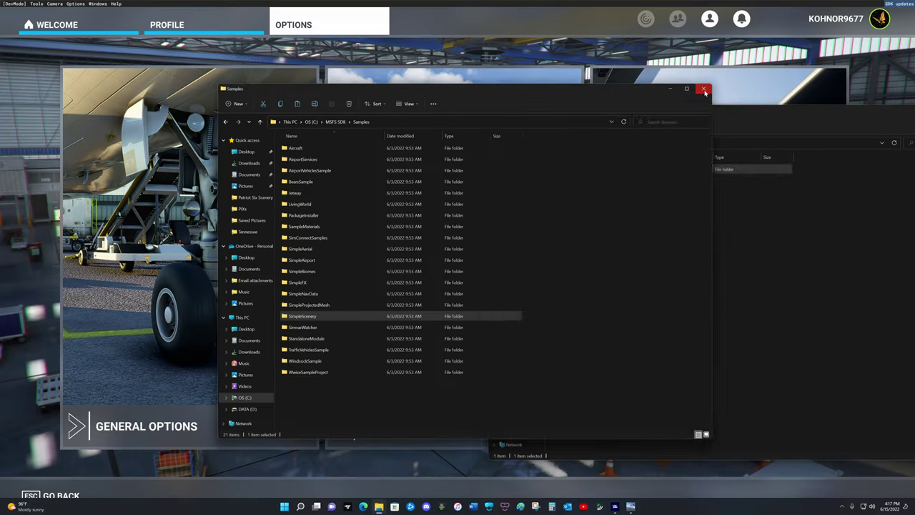
{"action": "left_click", "coordinate": [699, 86]}
{"action": "left_click_drag", "start_coordinate": [718, 116], "coordinate": [913, 121]}
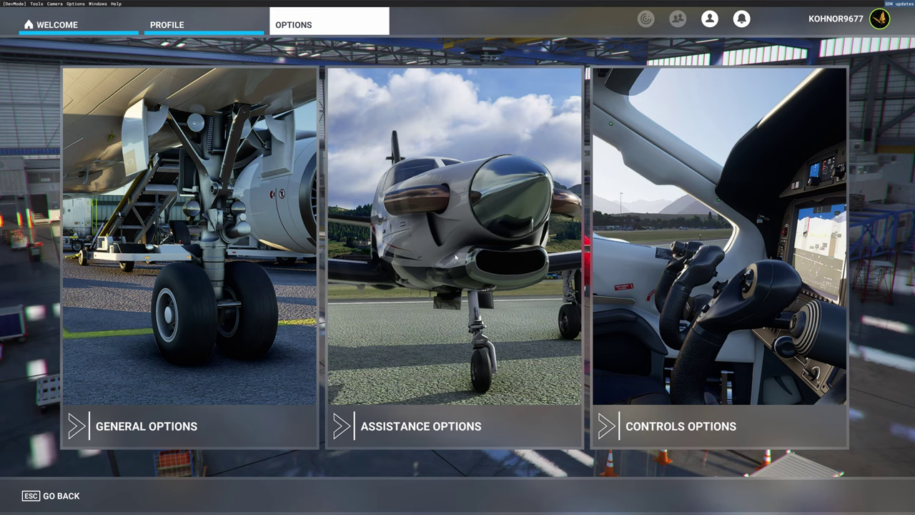
- Open the world map and set Gate 29 at Nashville Intl (KBNA) as the departure point
{"action": "left_click", "coordinate": [74, 27]}
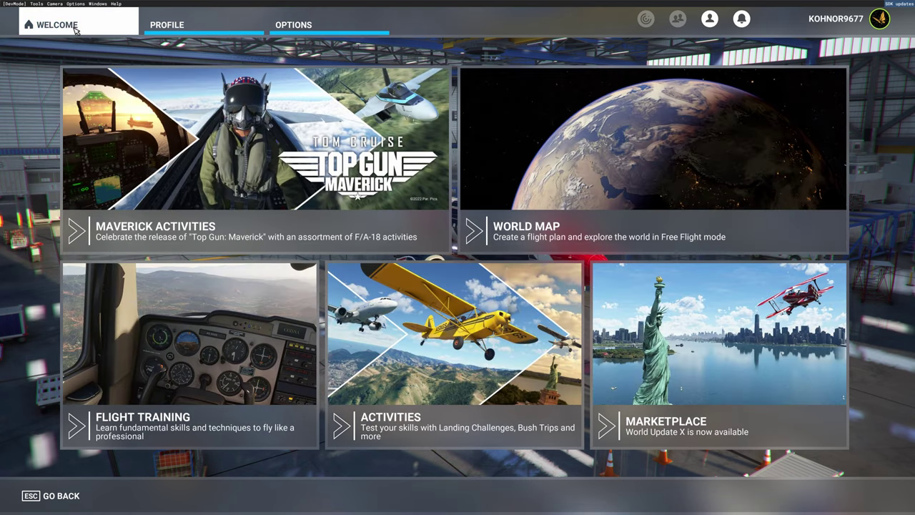
{"action": "left_click", "coordinate": [609, 188]}
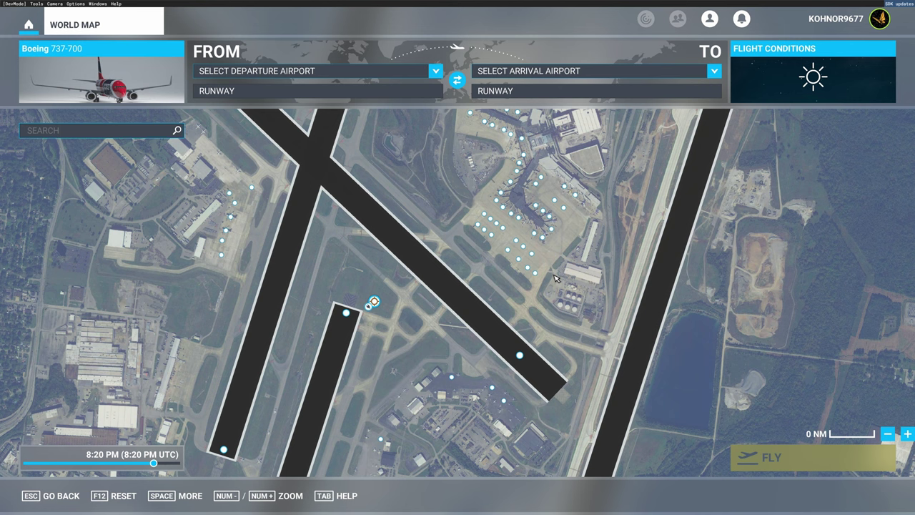
{"action": "left_click", "coordinate": [535, 238]}
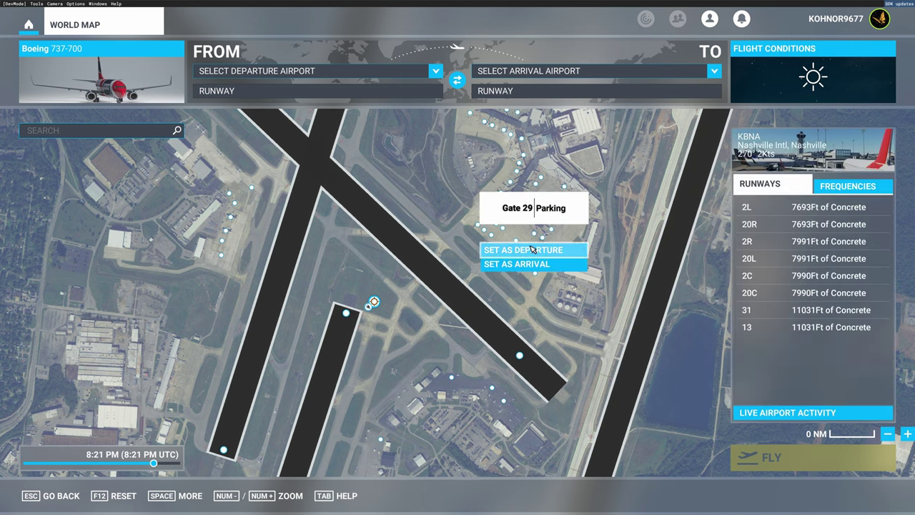
{"action": "left_click", "coordinate": [535, 252]}
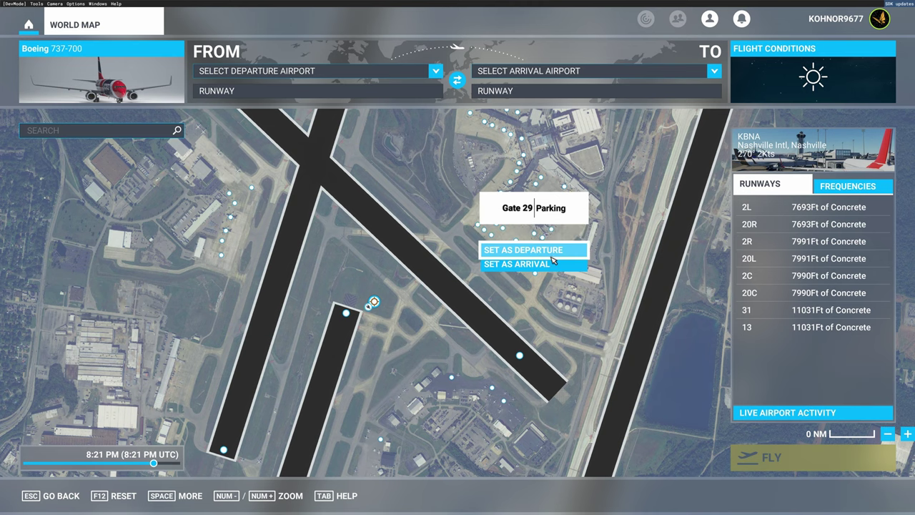
{"action": "left_click", "coordinate": [549, 251]}
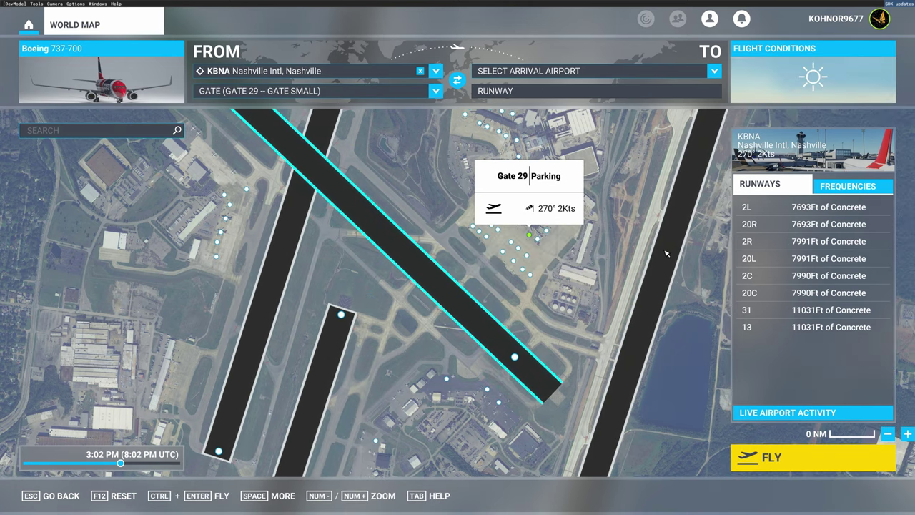
- Set the time of day to 12:11 PM in the flight conditions and close them
{"action": "left_click", "coordinate": [761, 92]}
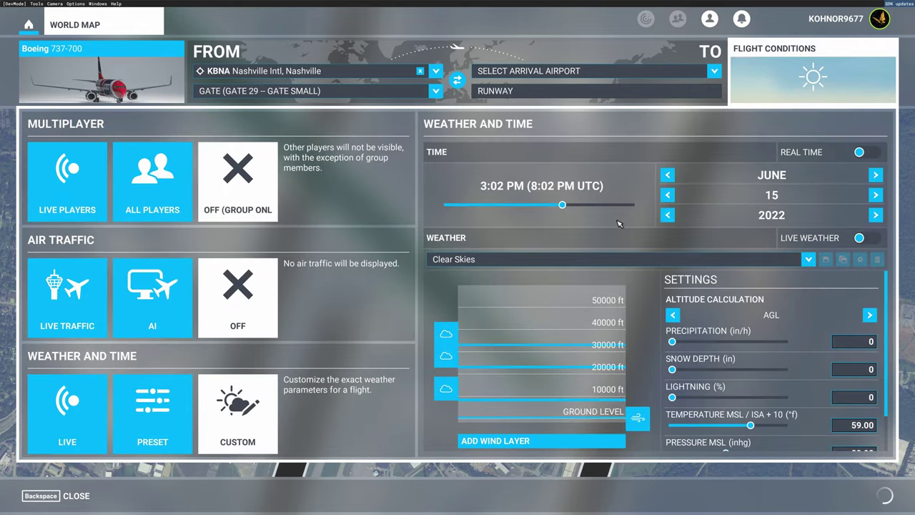
{"action": "left_click_drag", "start_coordinate": [563, 206], "coordinate": [541, 208]}
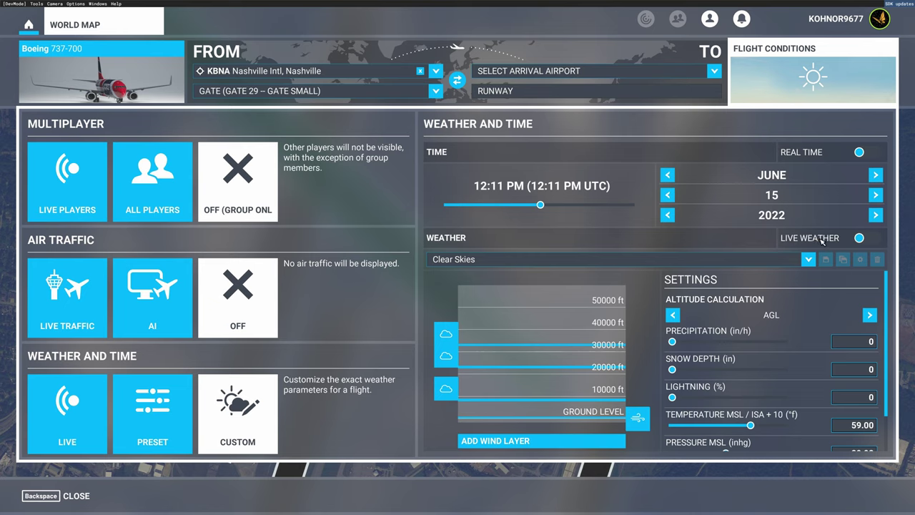
{"action": "left_click", "coordinate": [770, 100]}
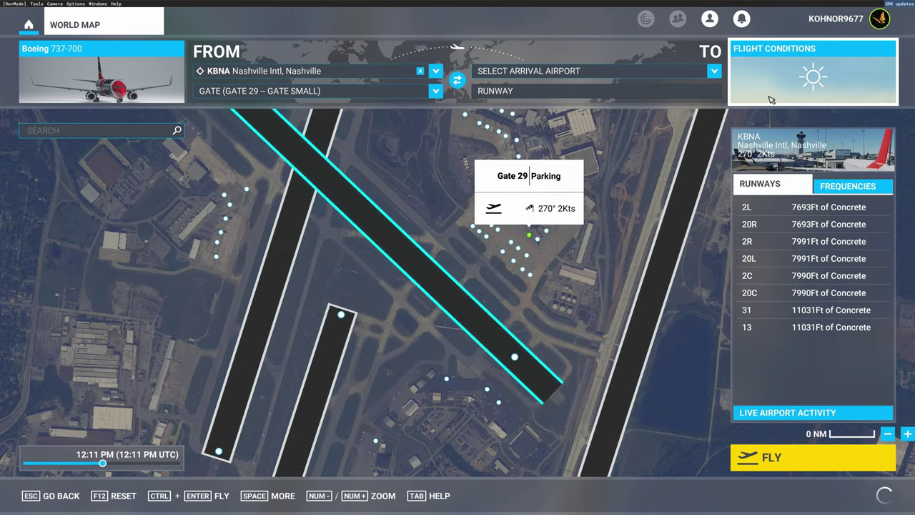
- Start the flight from the gate and switch to the Developer Camera
{"action": "left_click", "coordinate": [784, 466]}
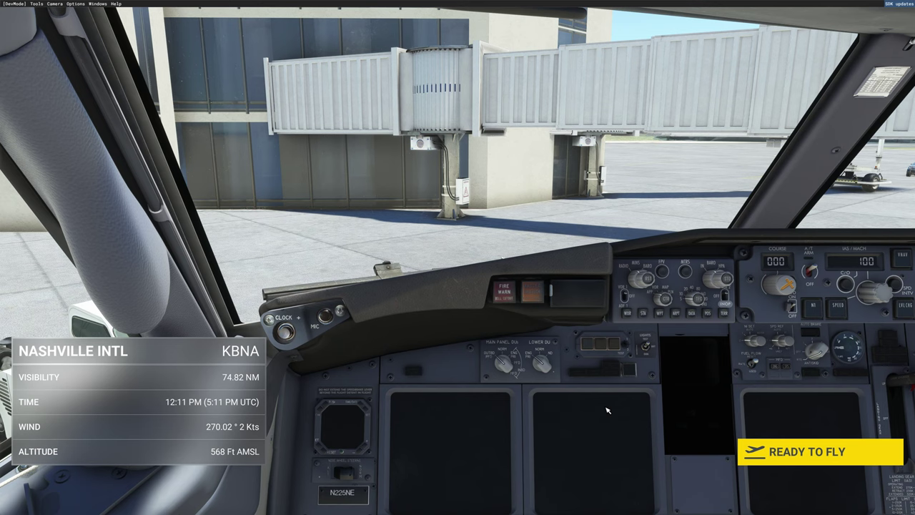
{"action": "left_click", "coordinate": [792, 453]}
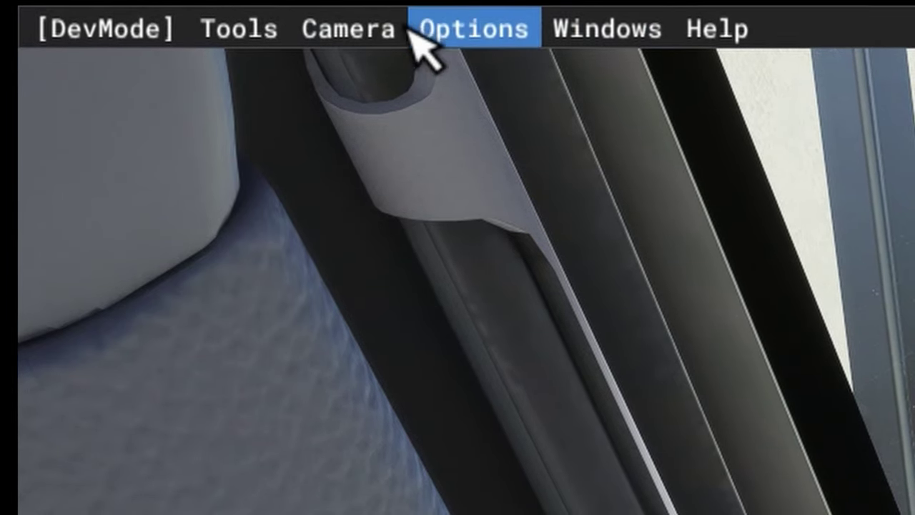
{"action": "left_click", "coordinate": [349, 31]}
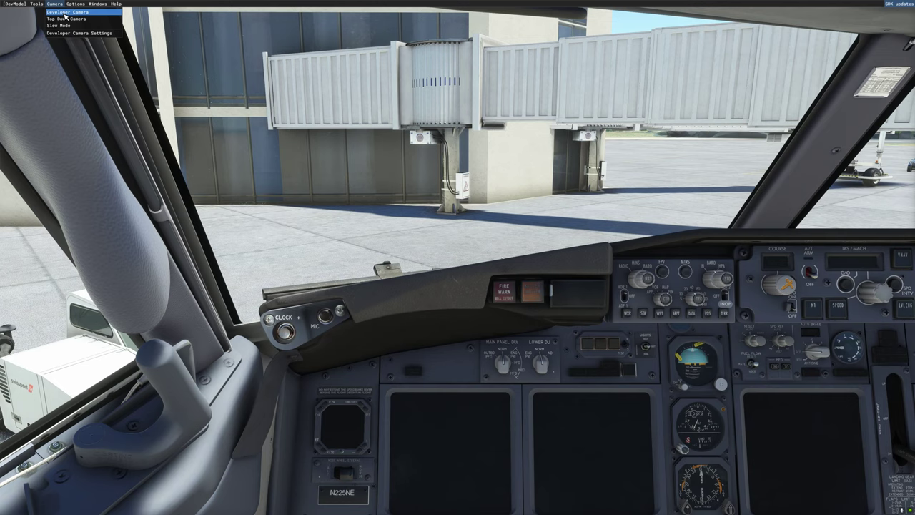
{"action": "left_click", "coordinate": [66, 12]}
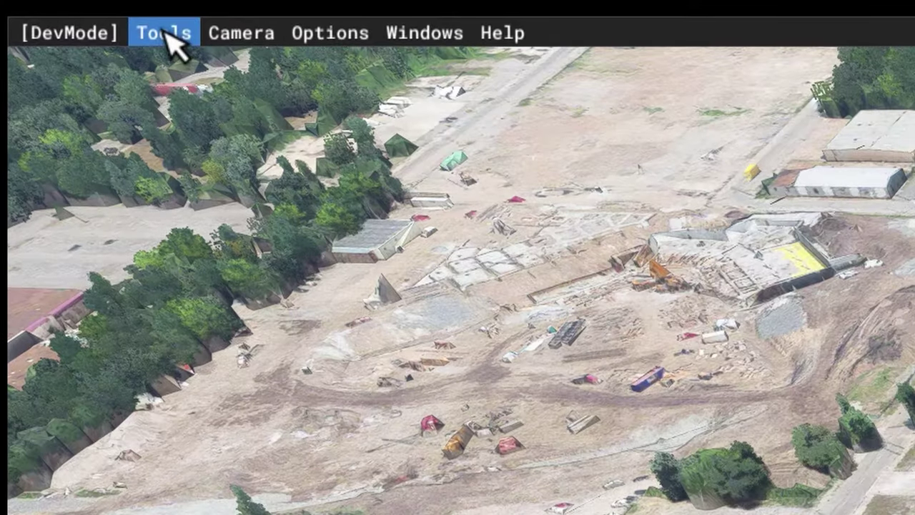
- Open the Project Editor from the developer tools
{"action": "left_click", "coordinate": [117, 26]}
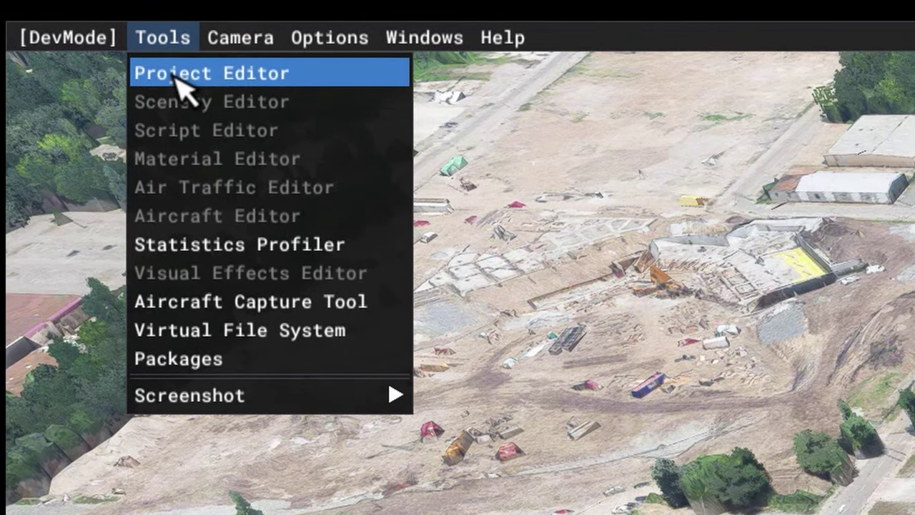
{"action": "left_click", "coordinate": [174, 79]}
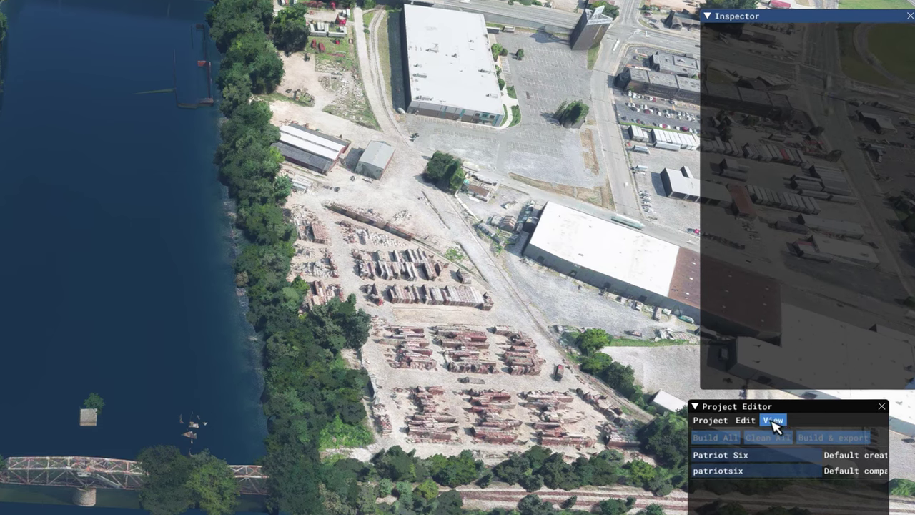
- Hide the Project Editor's Inspector window and show it again
{"action": "left_click", "coordinate": [774, 422]}
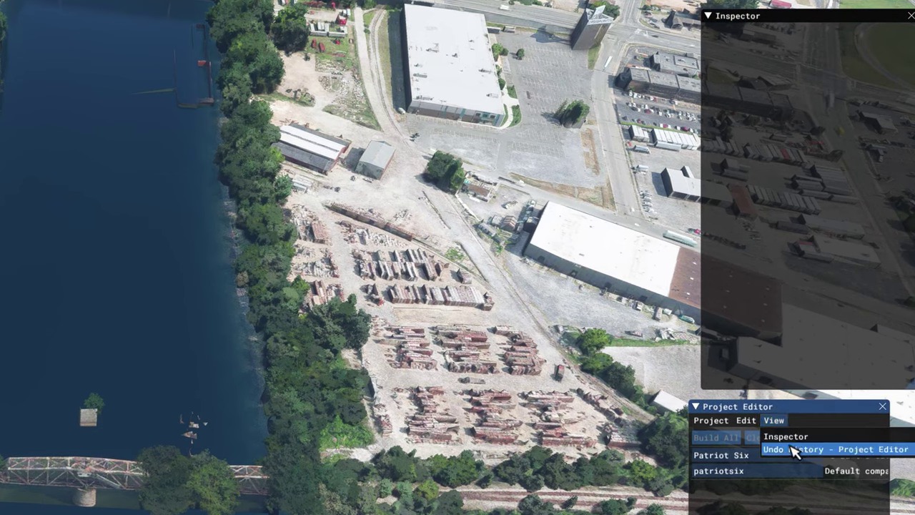
{"action": "left_click", "coordinate": [789, 437]}
{"action": "left_click", "coordinate": [774, 421]}
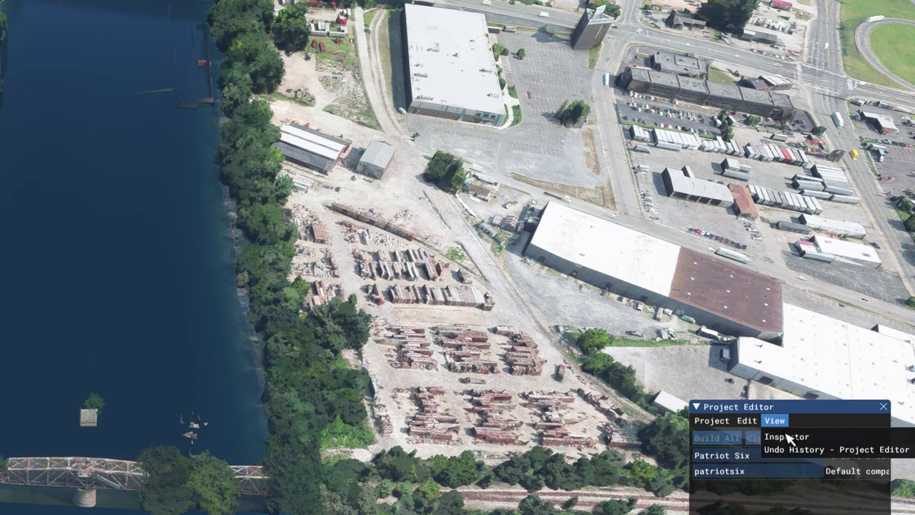
{"action": "left_click", "coordinate": [789, 437]}
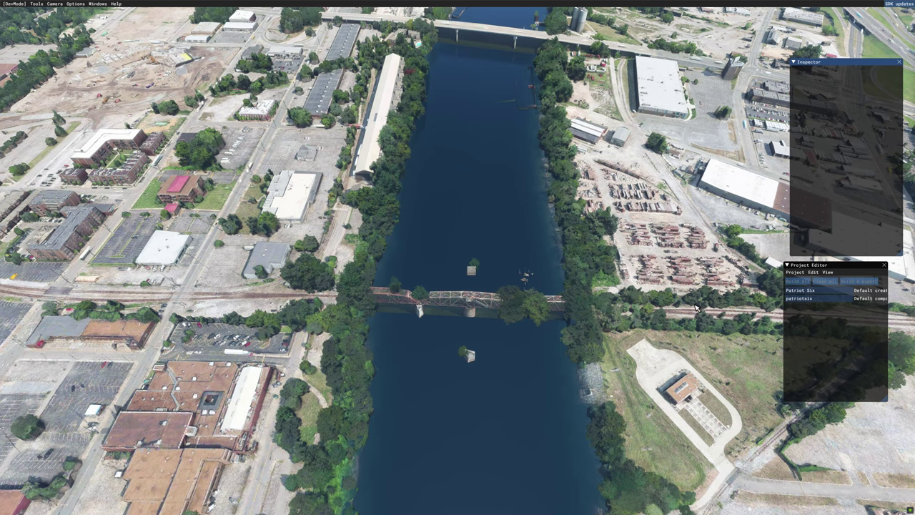
- Open the SceneryProject.xml project from the SimpleScenery folder inside the desktop's Video Tutorial folder
{"action": "left_click", "coordinate": [795, 272]}
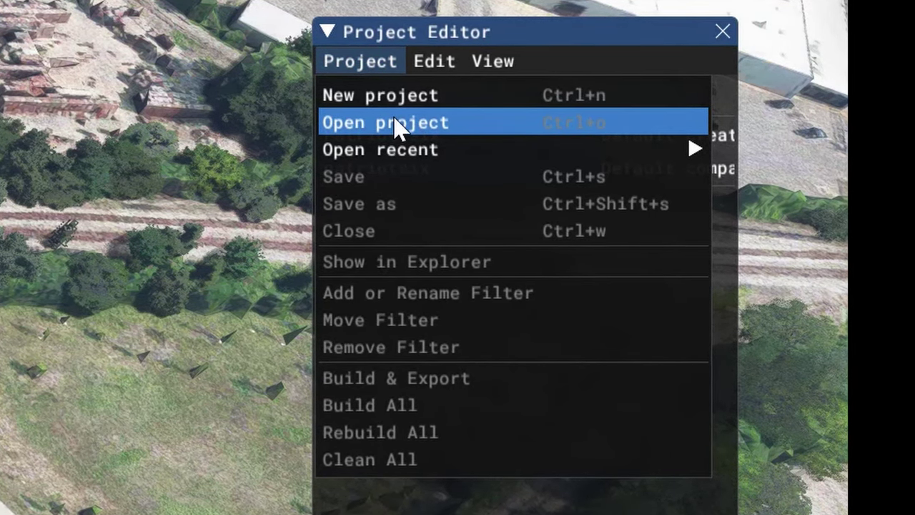
{"action": "left_click", "coordinate": [398, 125]}
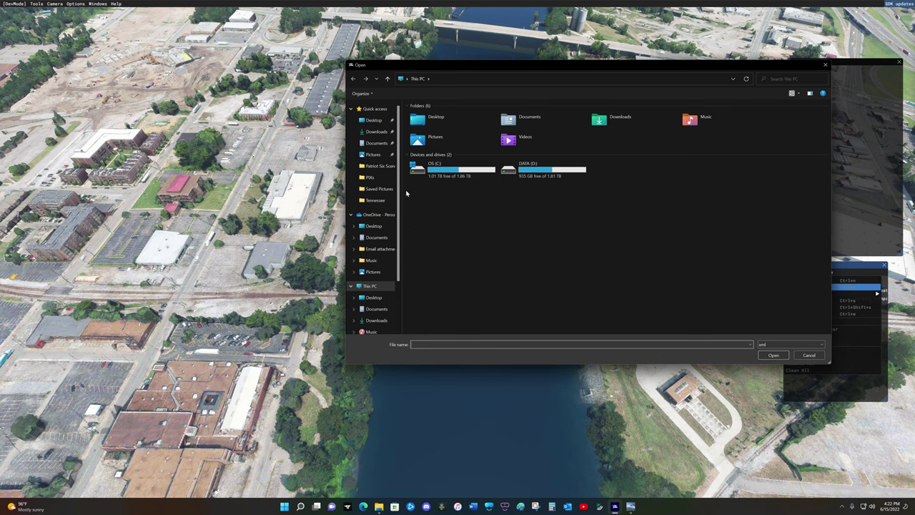
{"action": "double_click", "coordinate": [429, 119]}
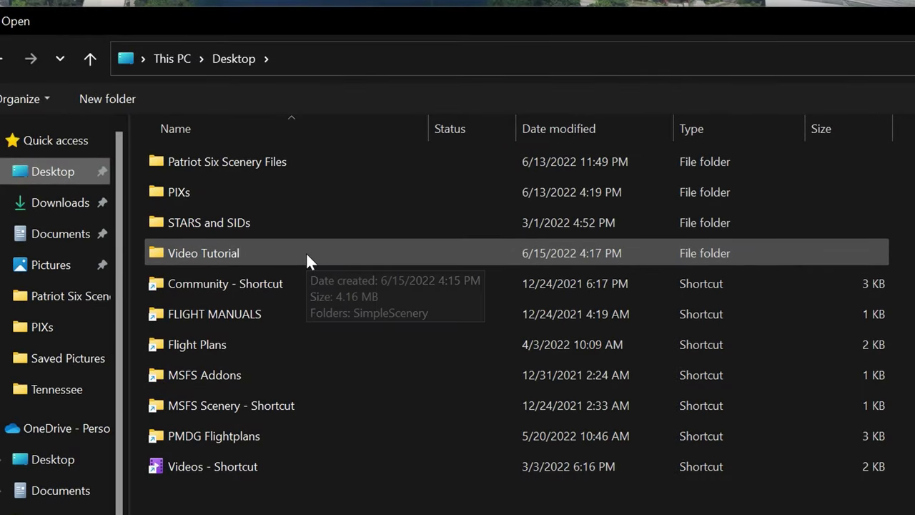
{"action": "double_click", "coordinate": [306, 253]}
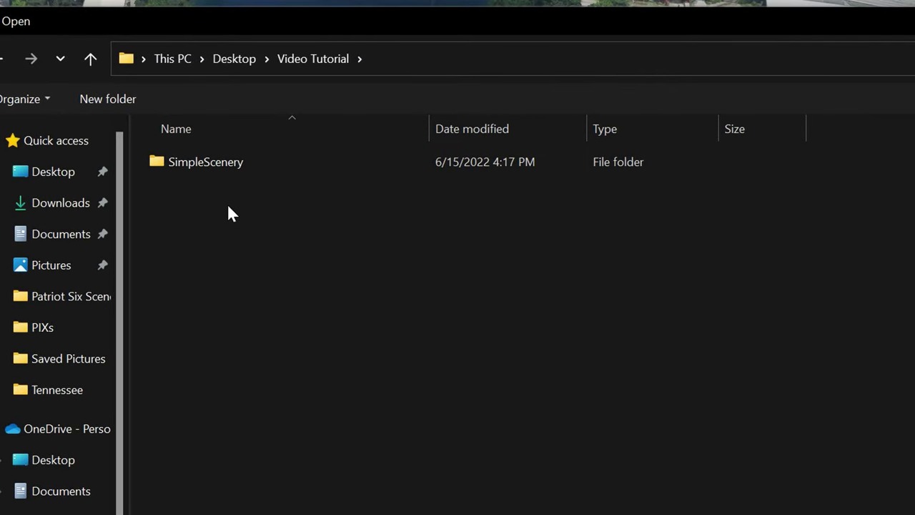
{"action": "double_click", "coordinate": [232, 164]}
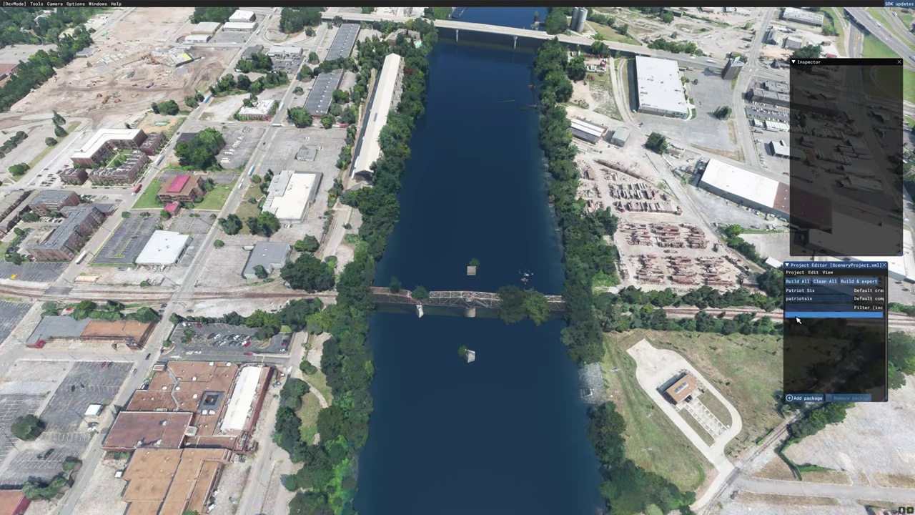
- Inspect the mycompany-scenery-simple package and set its title to "Nahville Tree Removal" and its creator to "patriot Six"
{"action": "left_click", "coordinate": [798, 318]}
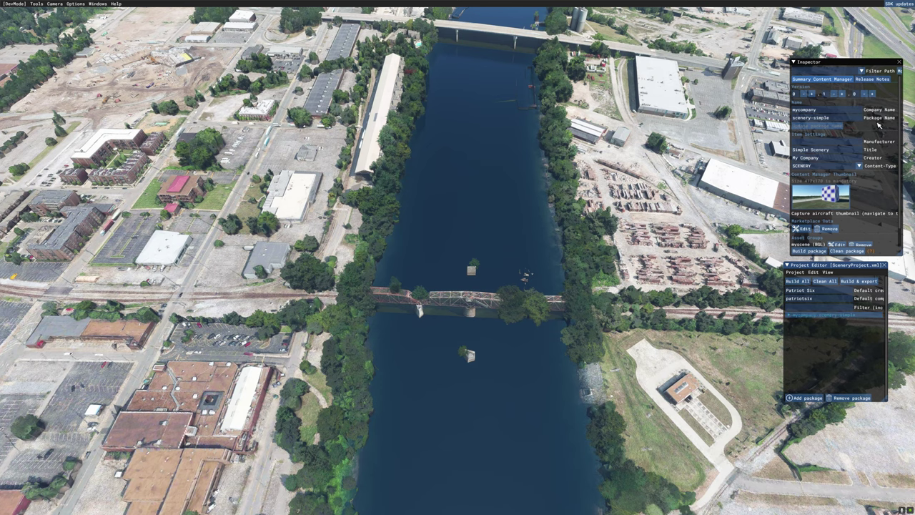
{"action": "mouse_move", "coordinate": [831, 157]}
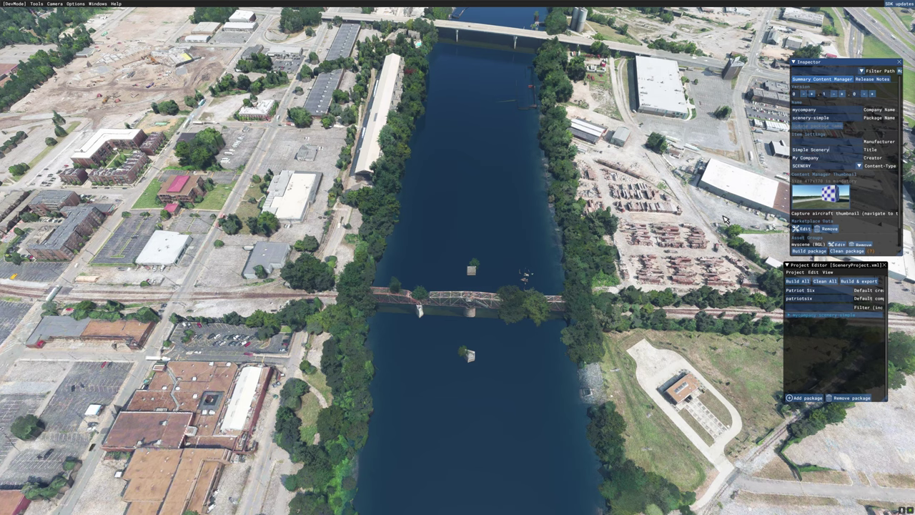
{"action": "key", "text": "BackSpace"}
{"action": "key", "text": "BackSpace"}
{"action": "key", "text": "BackSpace"}
{"action": "key", "text": "BackSpace"}
{"action": "key", "text": "BackSpace"}
{"action": "key", "text": "BackSpace"}
{"action": "key", "text": "BackSpace"}
{"action": "key", "text": "BackSpace"}
{"action": "key", "text": "BackSpace"}
{"action": "key", "text": "BackSpace"}
{"action": "key", "text": "BackSpace"}
{"action": "key", "text": "BackSpace"}
{"action": "key", "text": "BackSpace"}
{"action": "key", "text": "BackSpace"}
{"action": "type", "text": "Nahville Tree Remo"}
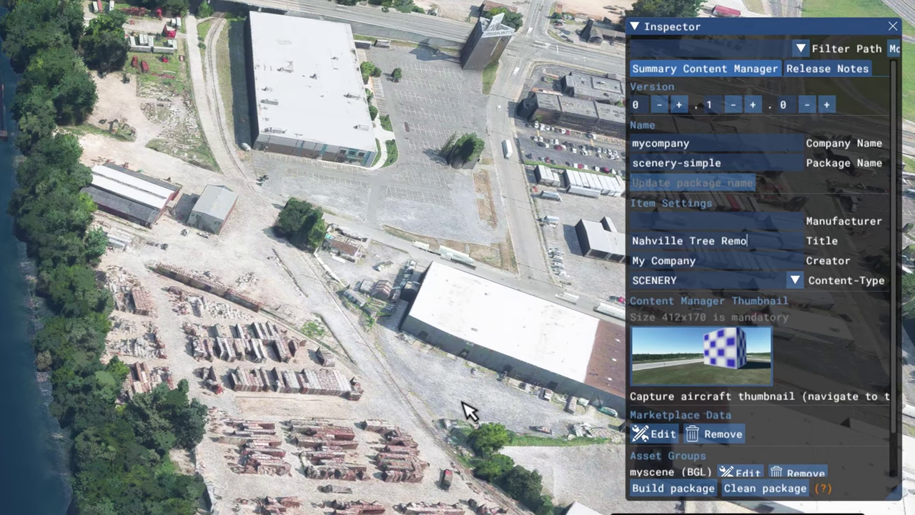
{"action": "type", "text": "val"}
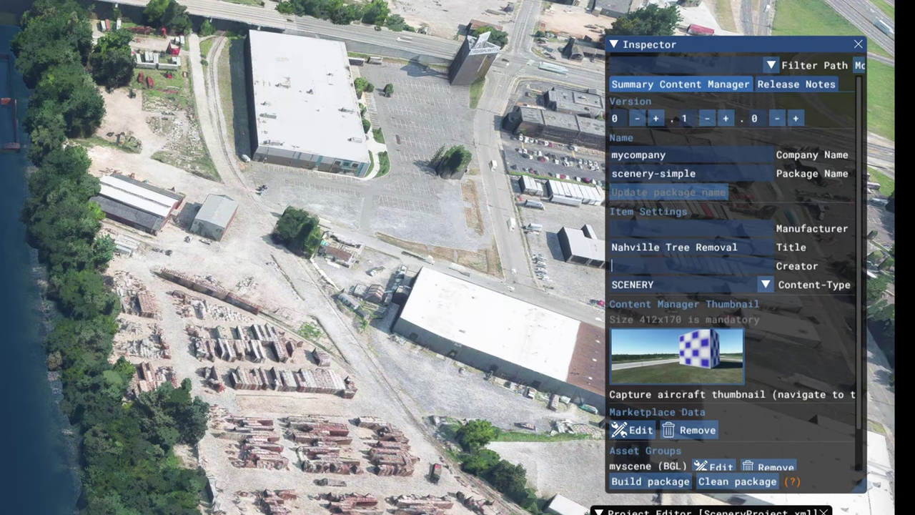
{"action": "type", "text": "patriot"}
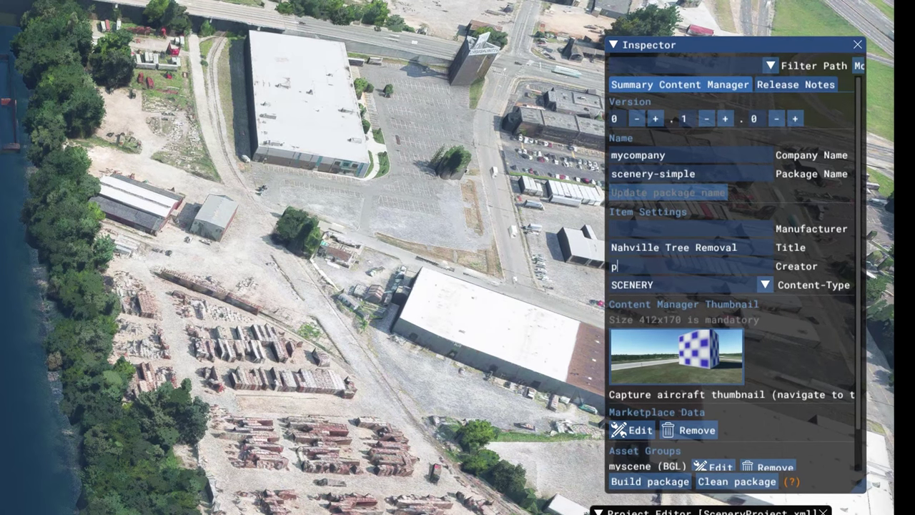
{"action": "type", "text": " Six"}
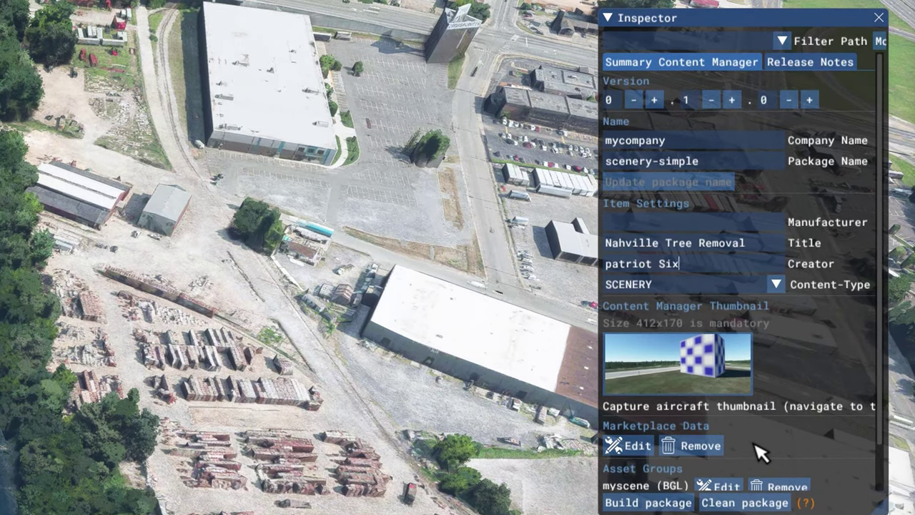
- Replace the package's Content Manager thumbnail with the picture of the red and white jet
{"action": "left_click", "coordinate": [690, 373]}
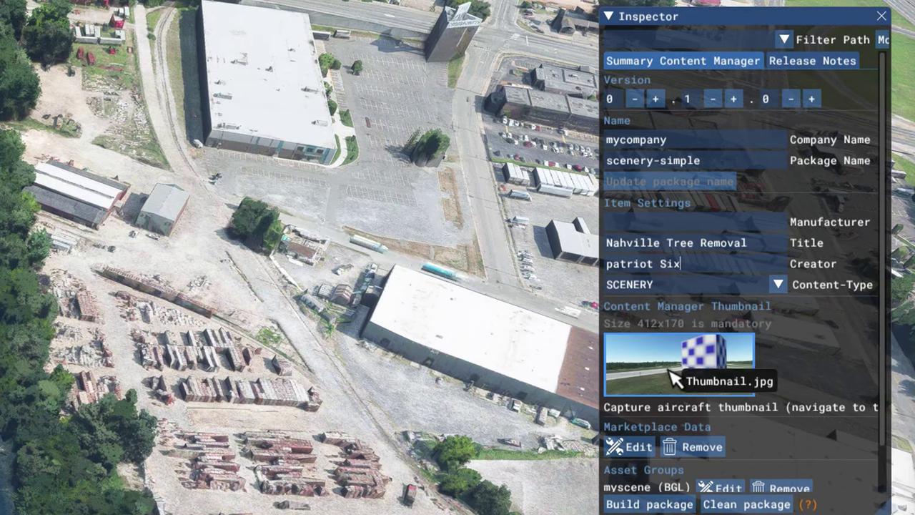
{"action": "left_click", "coordinate": [200, 255]}
{"action": "left_click", "coordinate": [701, 496]}
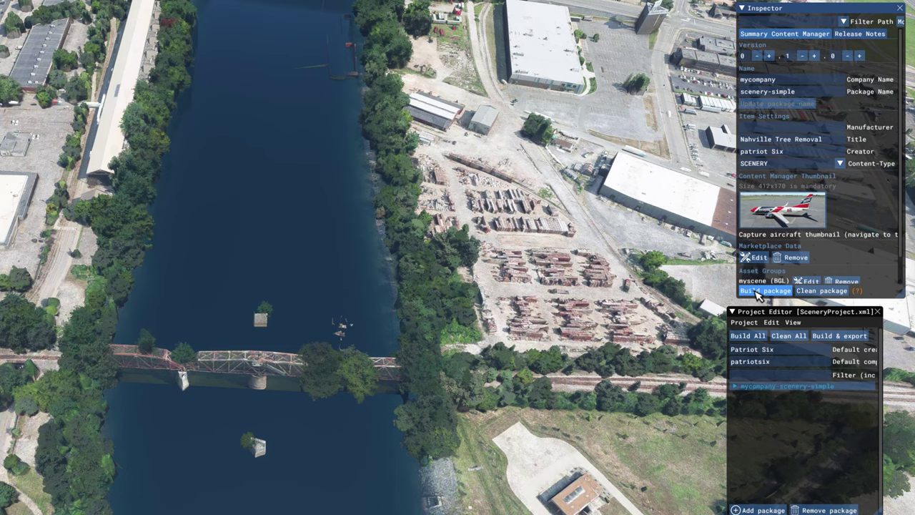
- Build the package, saving the project's modifications first, and hide the console
{"action": "left_click", "coordinate": [763, 291]}
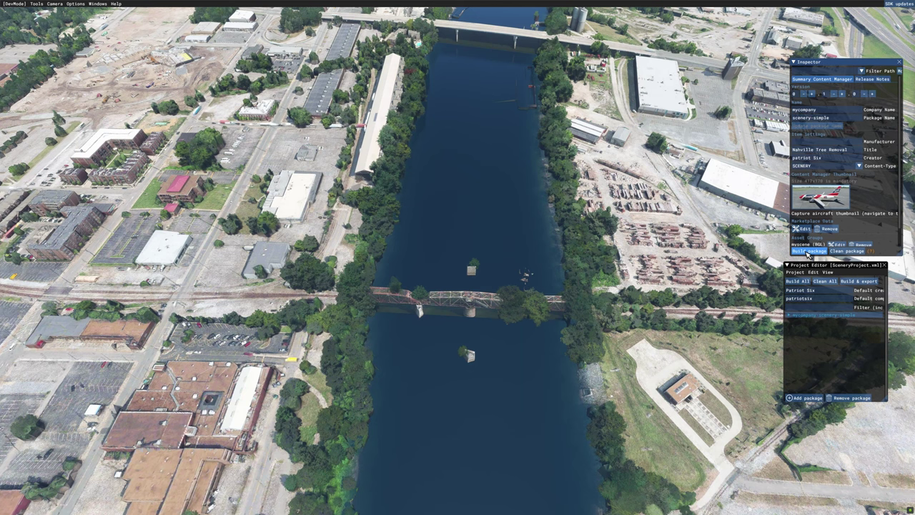
{"action": "left_click", "coordinate": [765, 291]}
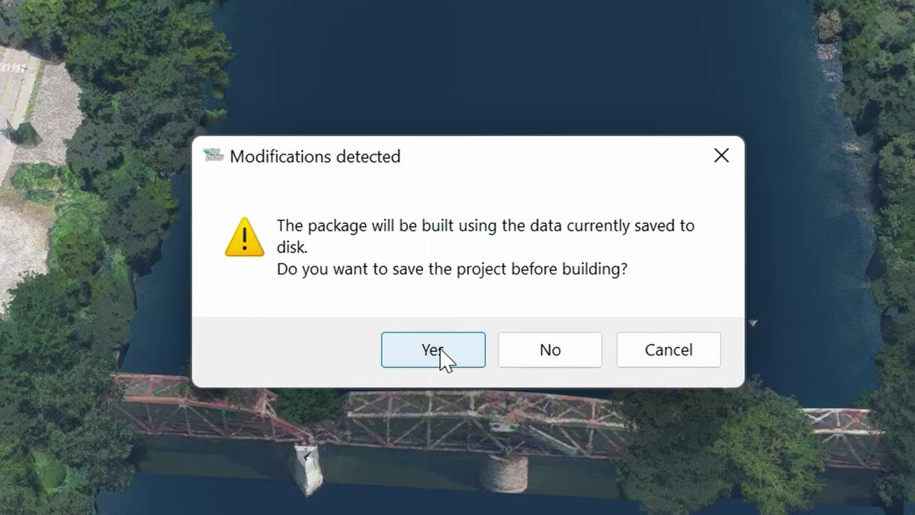
{"action": "left_click", "coordinate": [440, 351]}
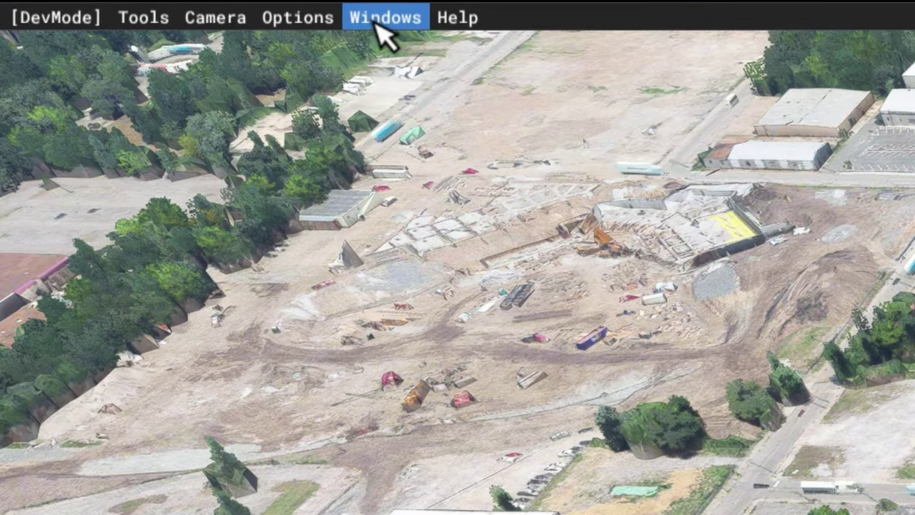
{"action": "left_click", "coordinate": [96, 5]}
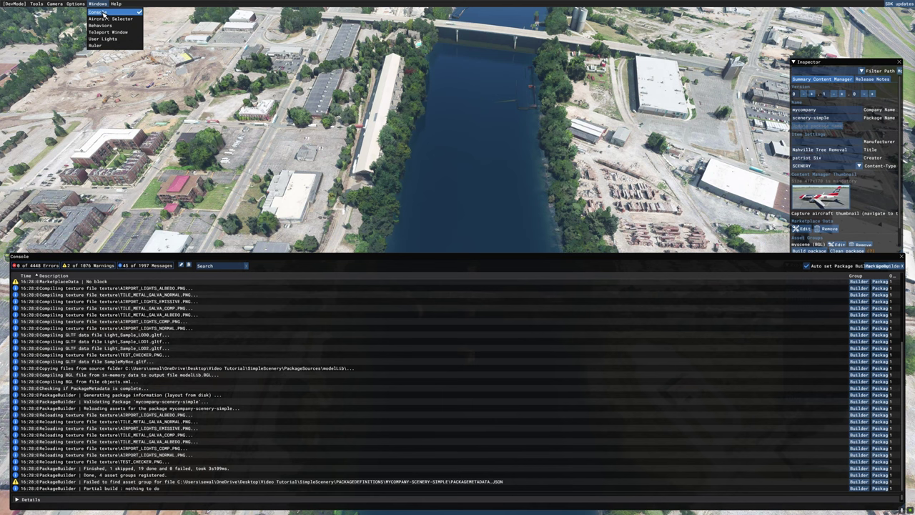
{"action": "left_click", "coordinate": [403, 56]}
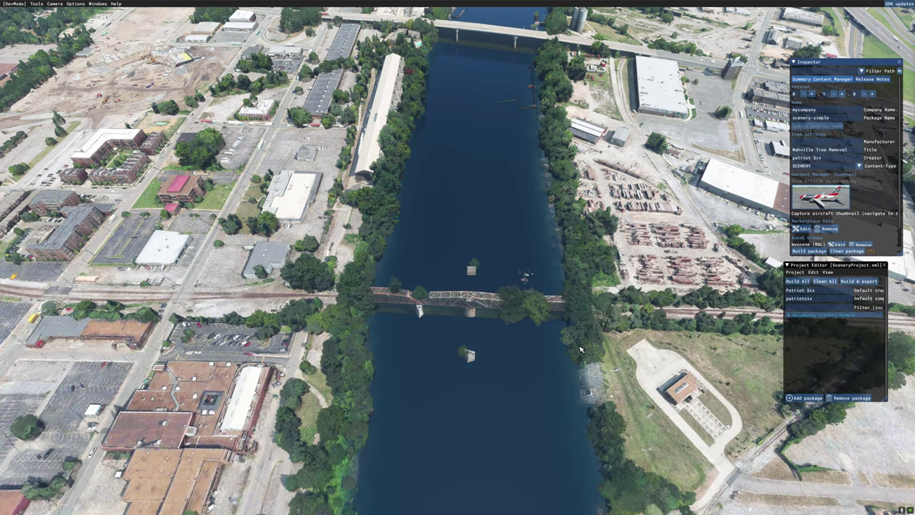
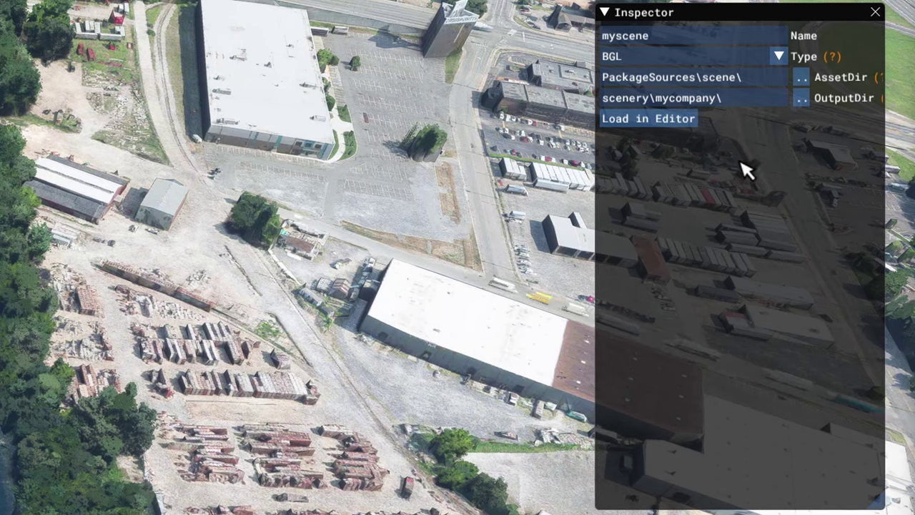
- Load the myscene asset group into the Scenery Editor and display the Objects window
{"action": "left_click", "coordinate": [643, 127]}
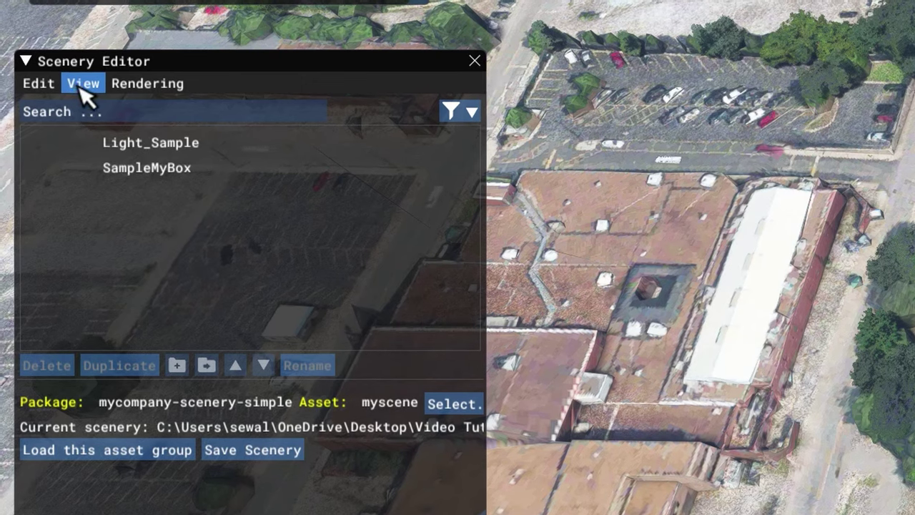
{"action": "left_click", "coordinate": [81, 84]}
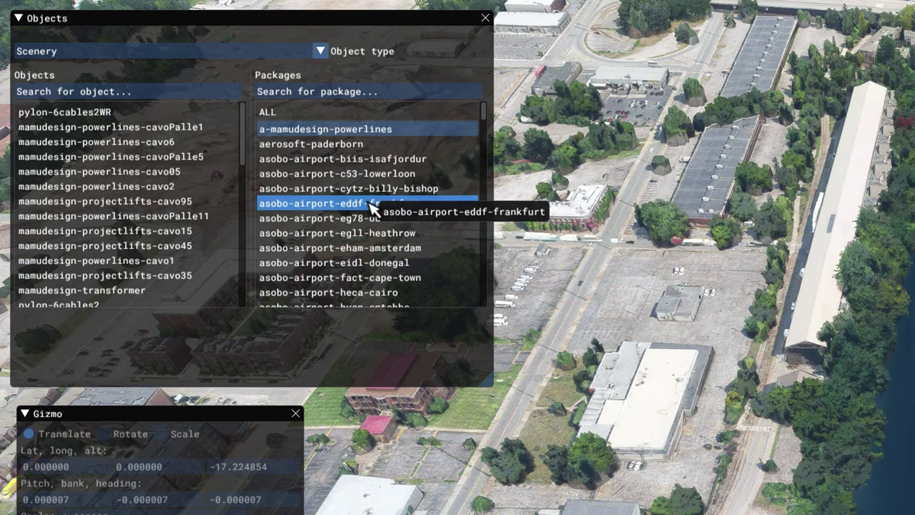
- List the scenery objects of all packages and change the object type to Polygon
{"action": "left_click", "coordinate": [310, 111]}
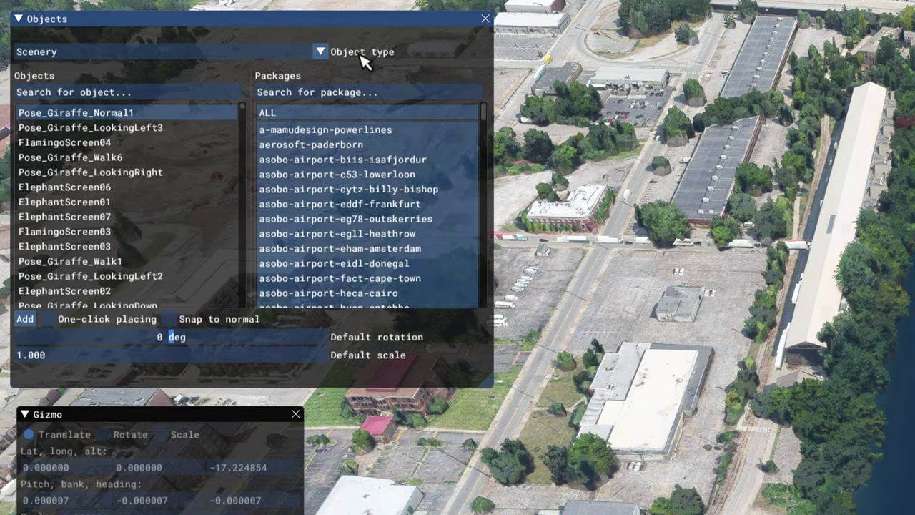
{"action": "left_click", "coordinate": [320, 53]}
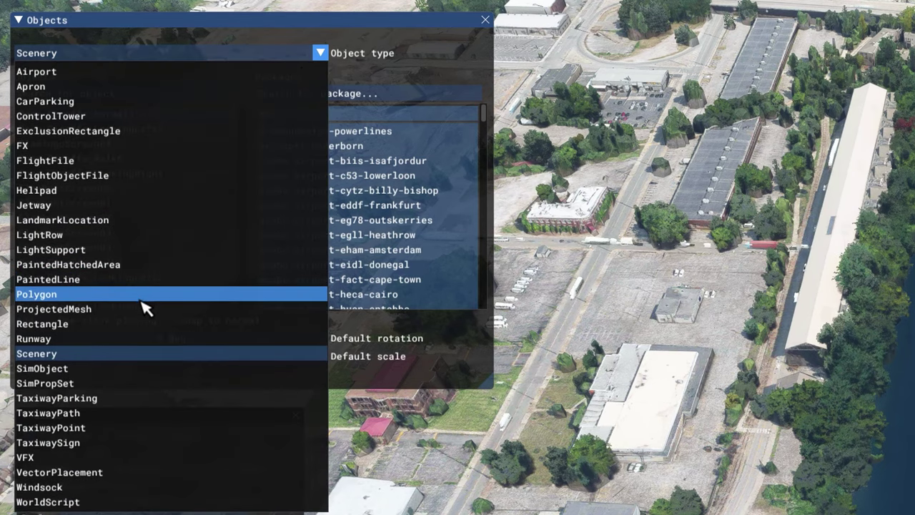
{"action": "left_click", "coordinate": [105, 294]}
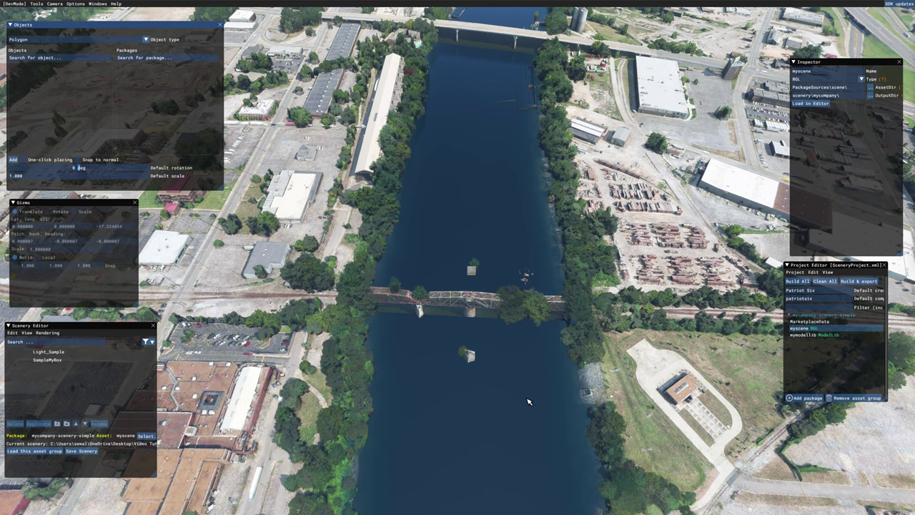
- Add a closed polygon around the railway bridge and the trees growing in the river beside it
{"action": "scroll", "coordinate": [532, 429], "scroll_direction": "up", "scroll_amount": 5}
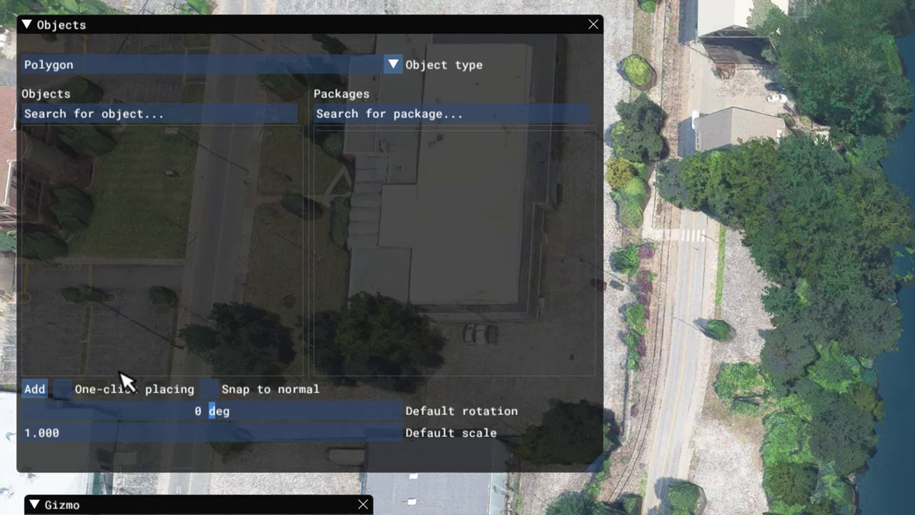
{"action": "left_click", "coordinate": [33, 388]}
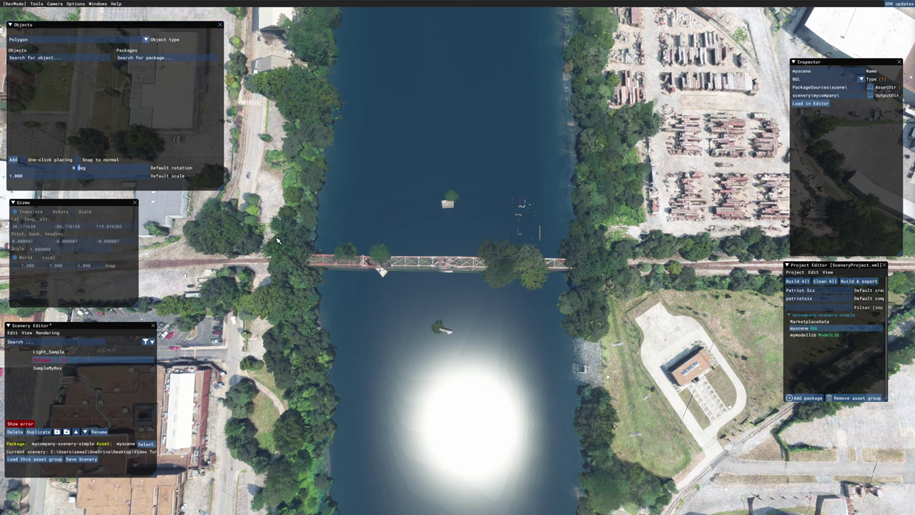
{"action": "left_click", "coordinate": [277, 240]}
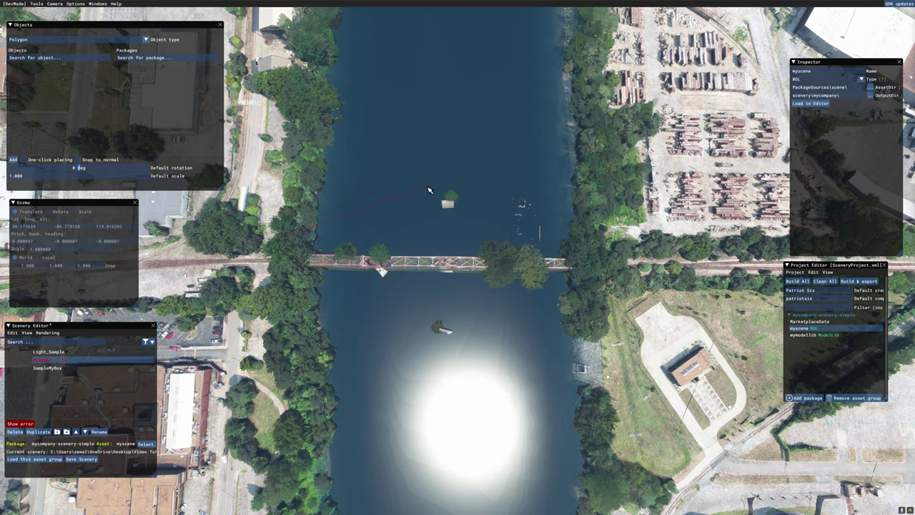
{"action": "left_click", "coordinate": [428, 190]}
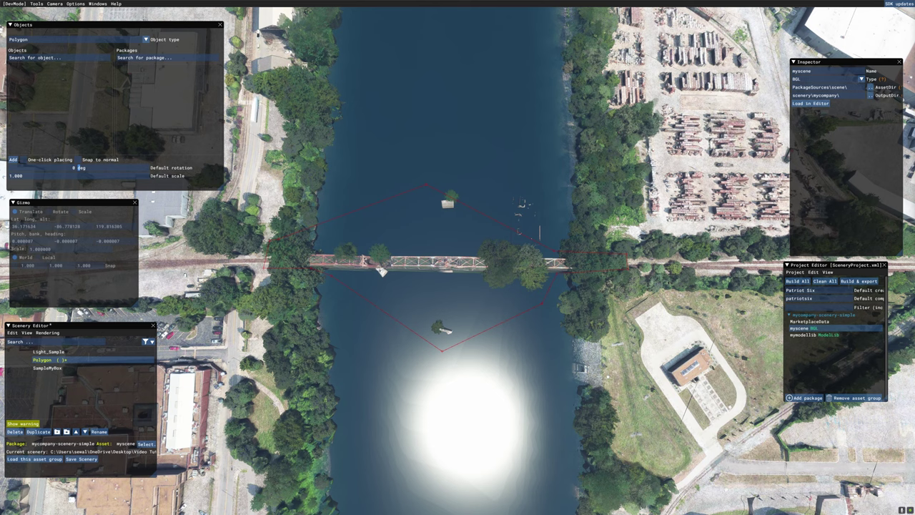
{"action": "left_click", "coordinate": [292, 263]}
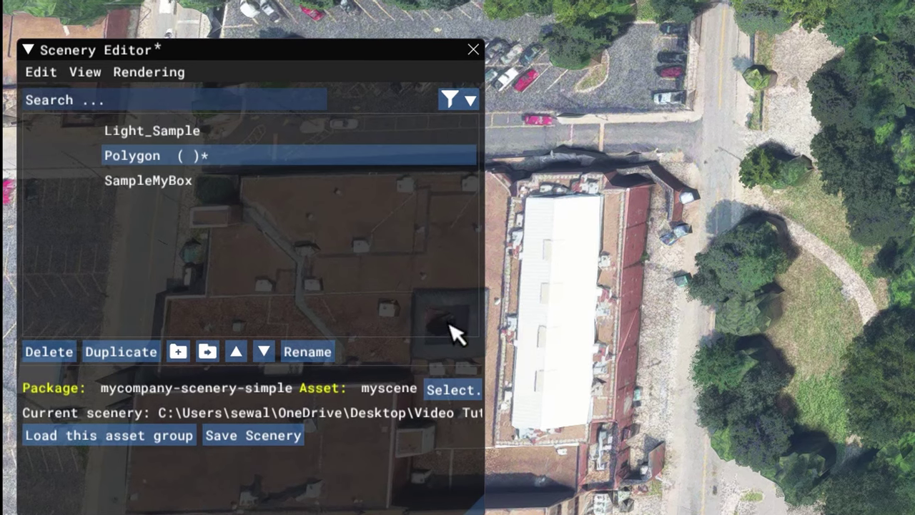
- Show the polygon's properties, enable Vegetation with scale and density at 0, and check the bridge from several angles
{"action": "left_click", "coordinate": [79, 76]}
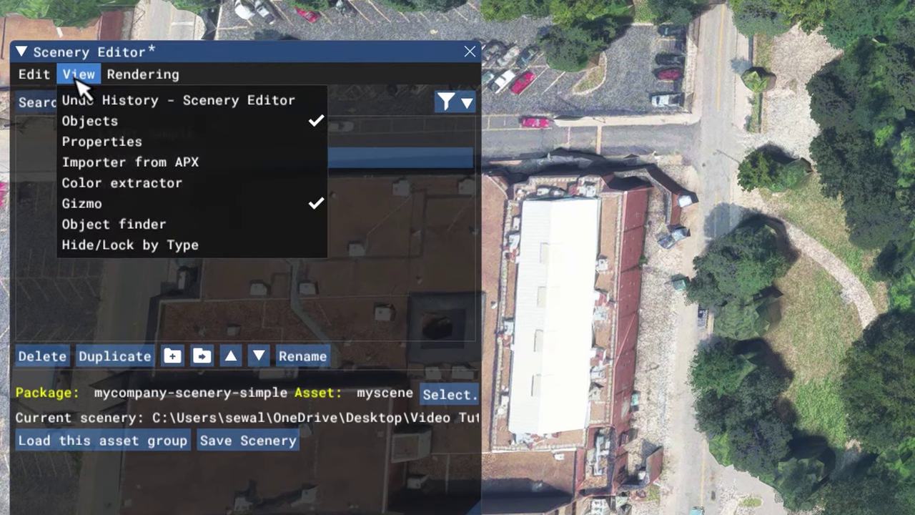
{"action": "left_click", "coordinate": [134, 142]}
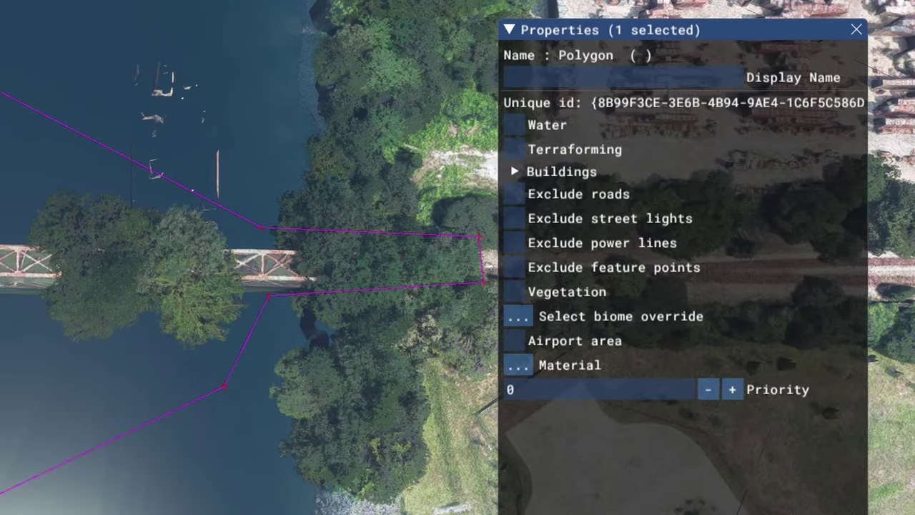
{"action": "left_click", "coordinate": [507, 294]}
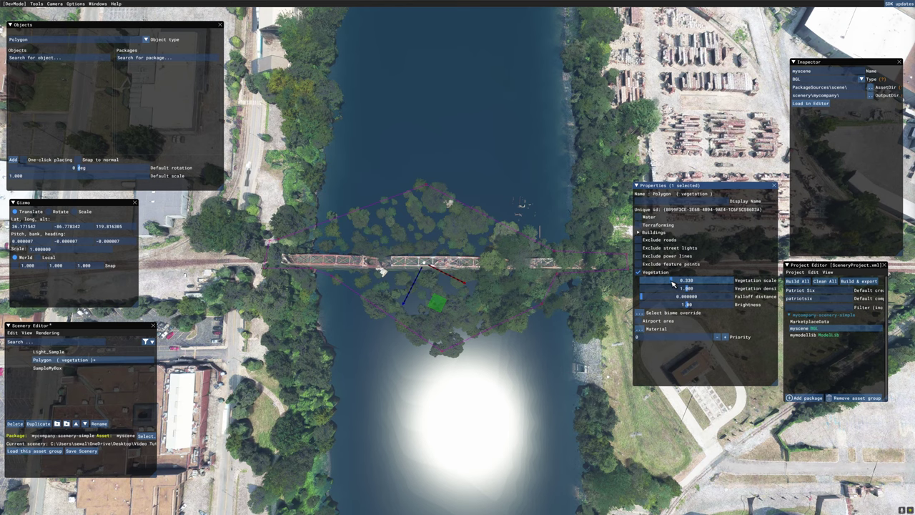
{"action": "left_click_drag", "start_coordinate": [671, 283], "coordinate": [641, 283]}
{"action": "right_click_drag", "start_coordinate": [516, 460], "coordinate": [537, 376]}
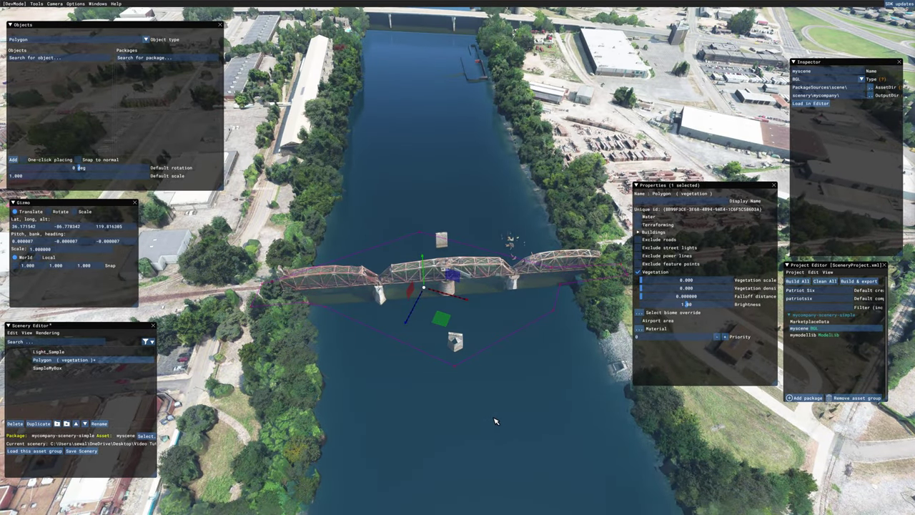
{"action": "right_click_drag", "start_coordinate": [494, 422], "coordinate": [549, 445]}
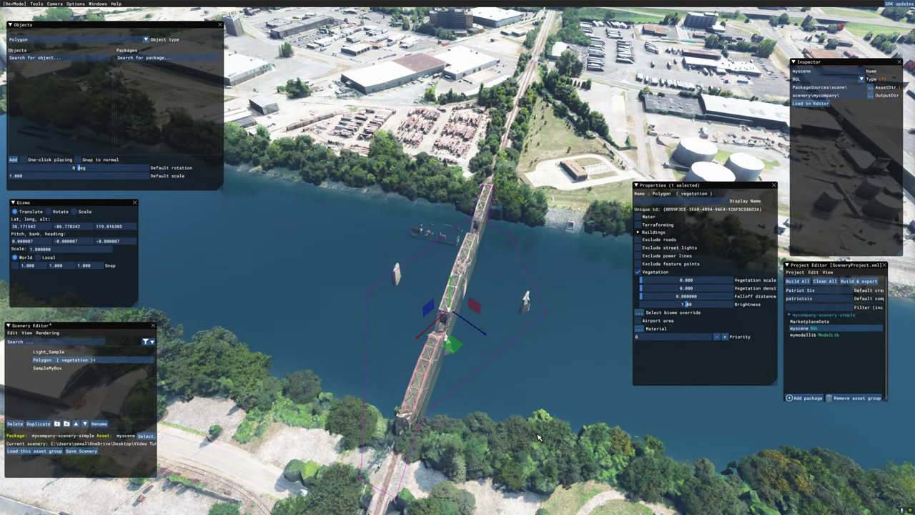
{"action": "right_click_drag", "start_coordinate": [539, 438], "coordinate": [561, 444]}
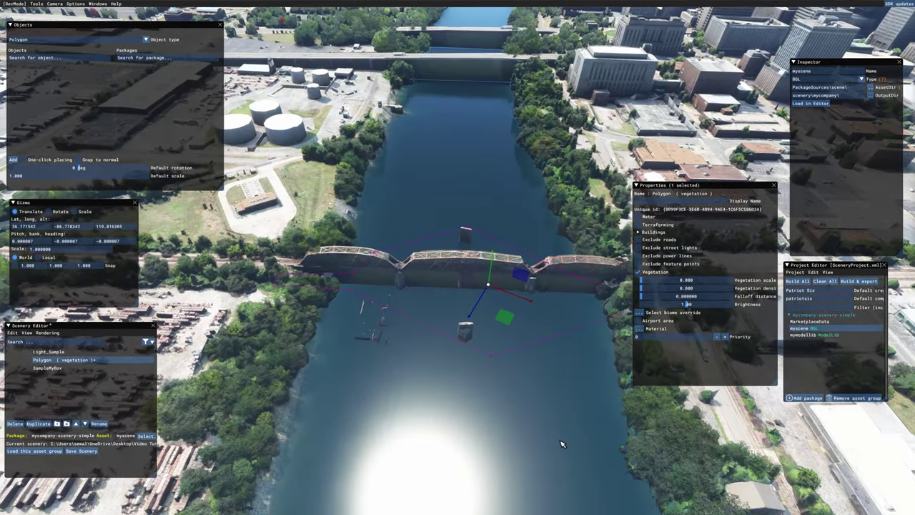
- Add a second closed polygon around the trees on the riverbank below the circular park, between the two bridges
{"action": "key", "text": "w"}
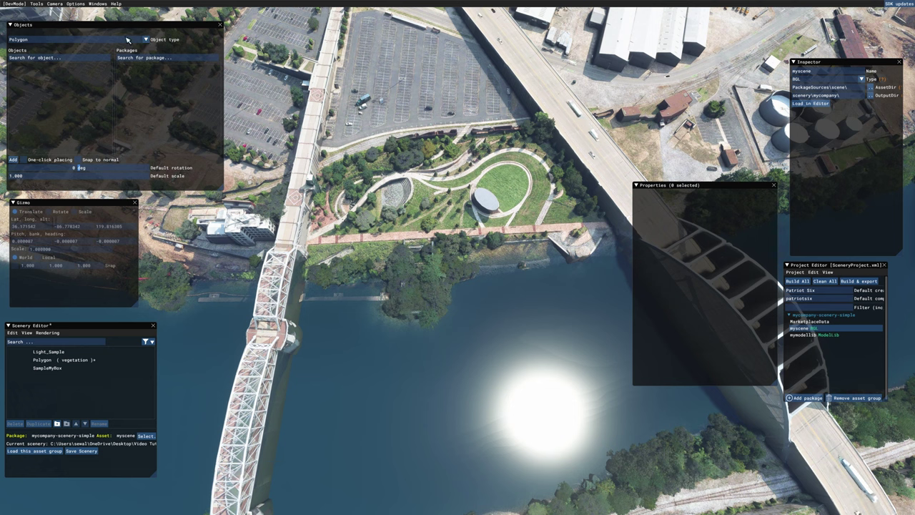
{"action": "left_click", "coordinate": [15, 160]}
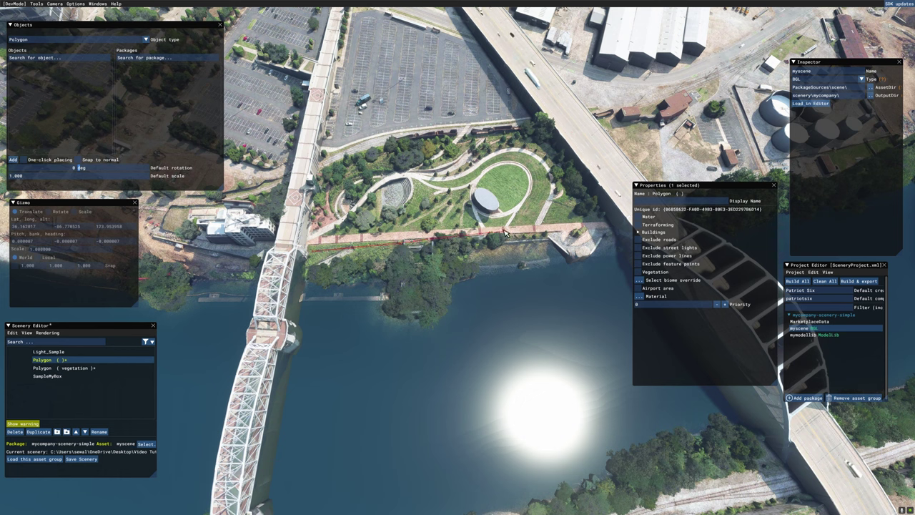
{"action": "left_click", "coordinate": [512, 271]}
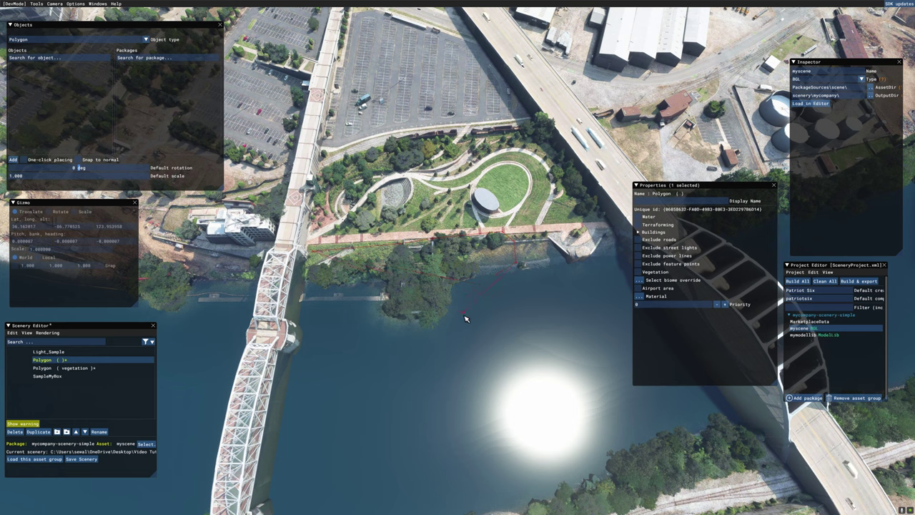
{"action": "left_click", "coordinate": [398, 345]}
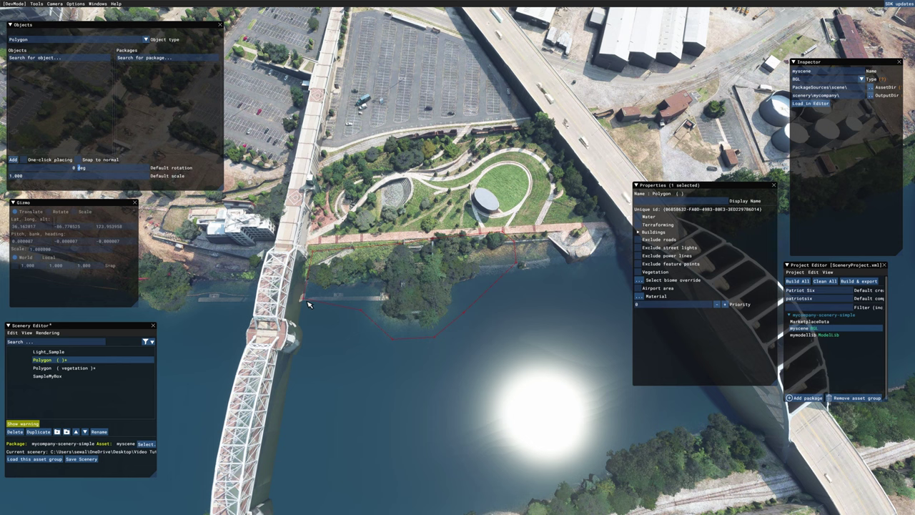
{"action": "key", "text": "Escape"}
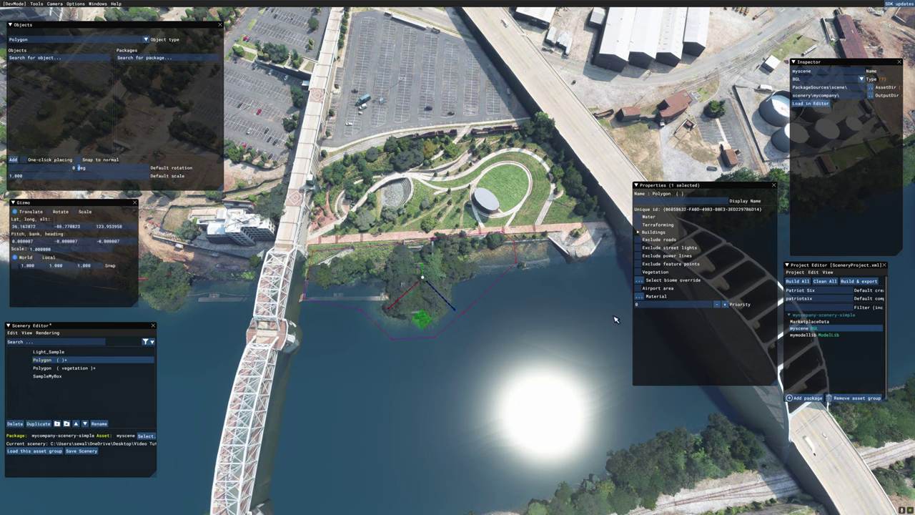
- Enable Vegetation on the riverbank polygon with scale and density at 0, deselect it and check the cleared area
{"action": "left_click", "coordinate": [637, 272]}
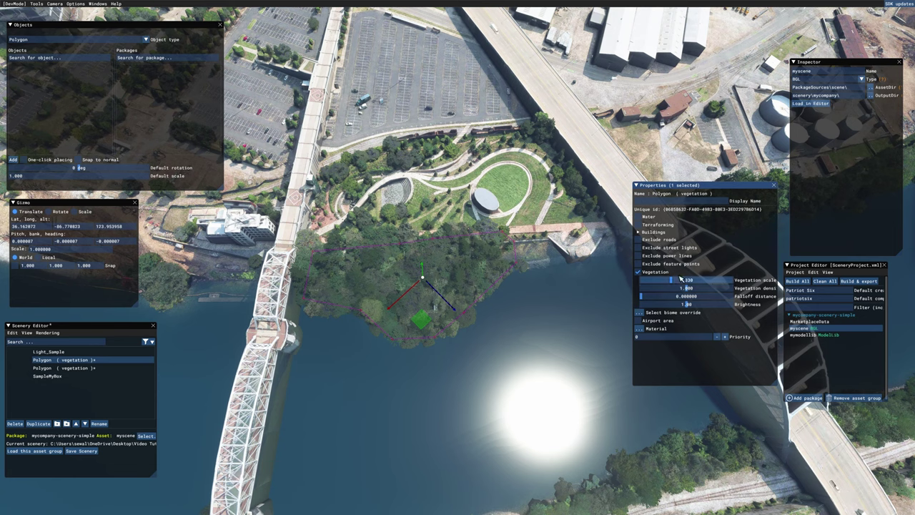
{"action": "left_click_drag", "start_coordinate": [672, 285], "coordinate": [626, 292]}
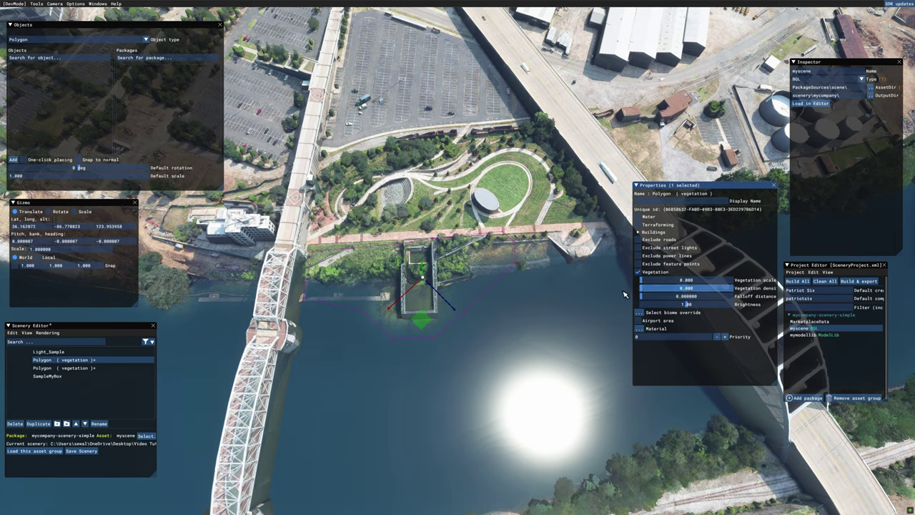
{"action": "left_click", "coordinate": [508, 419]}
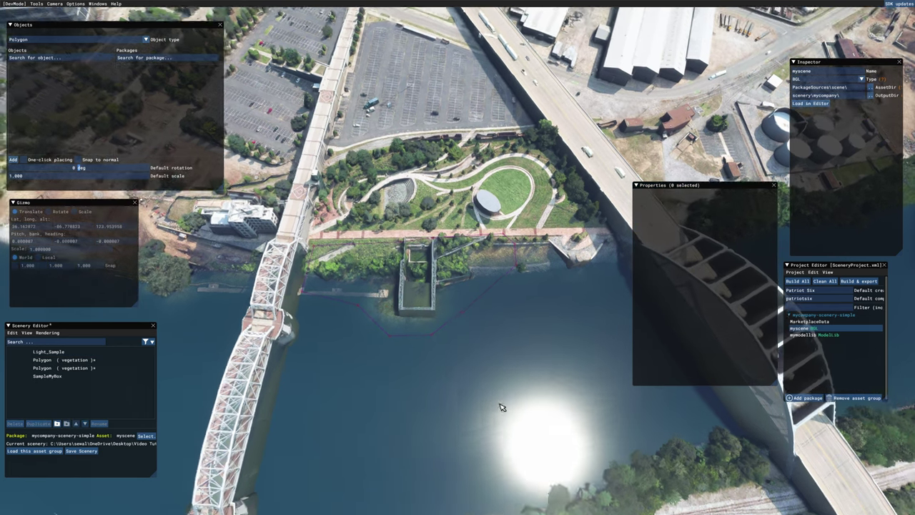
{"action": "right_click_drag", "start_coordinate": [502, 414], "coordinate": [518, 388]}
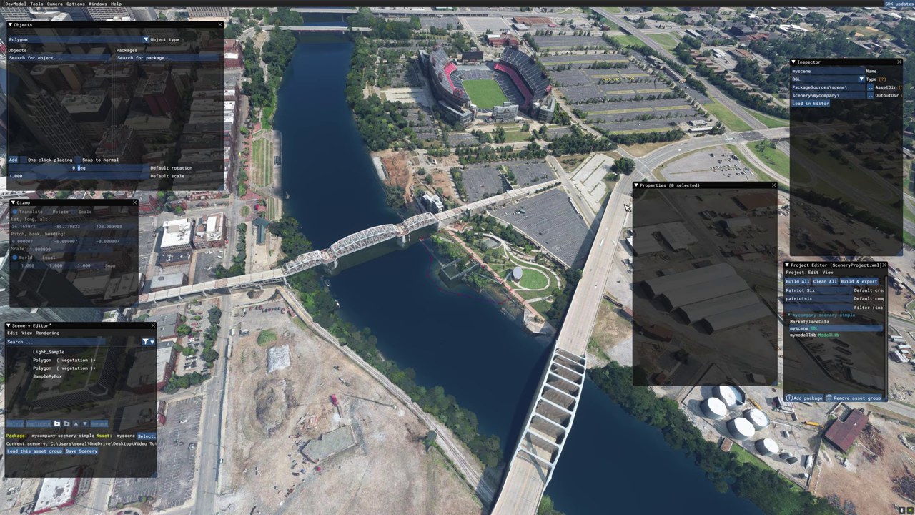
- Close the polygon properties, save the scenery and build the mycompany-scenery-simple package
{"action": "left_click", "coordinate": [774, 185]}
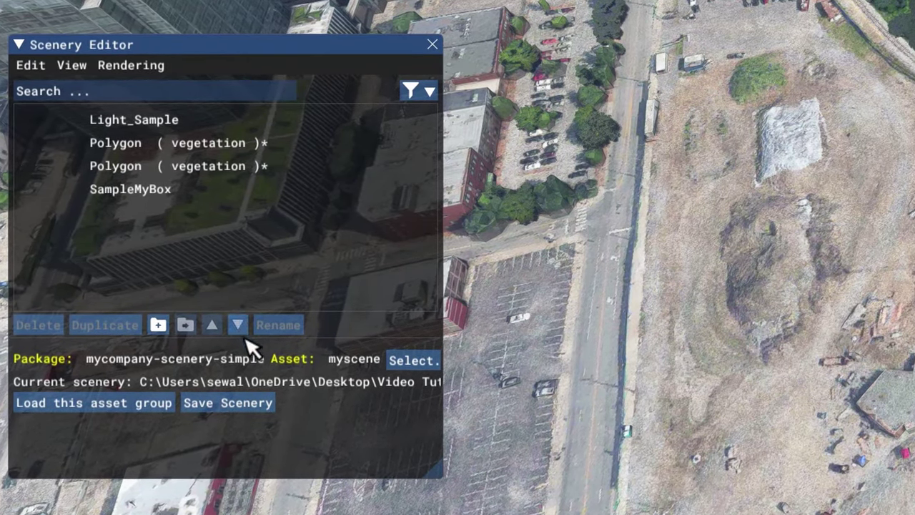
{"action": "left_click", "coordinate": [218, 406]}
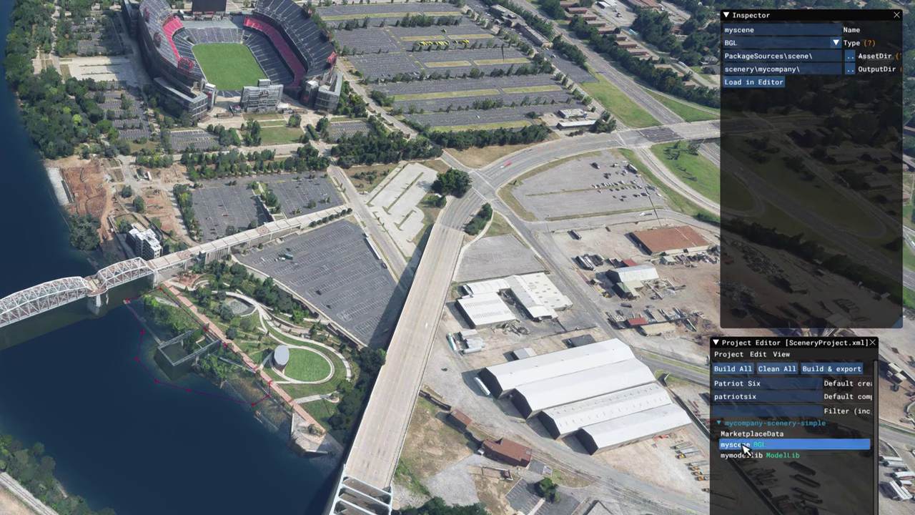
{"action": "left_click", "coordinate": [745, 424]}
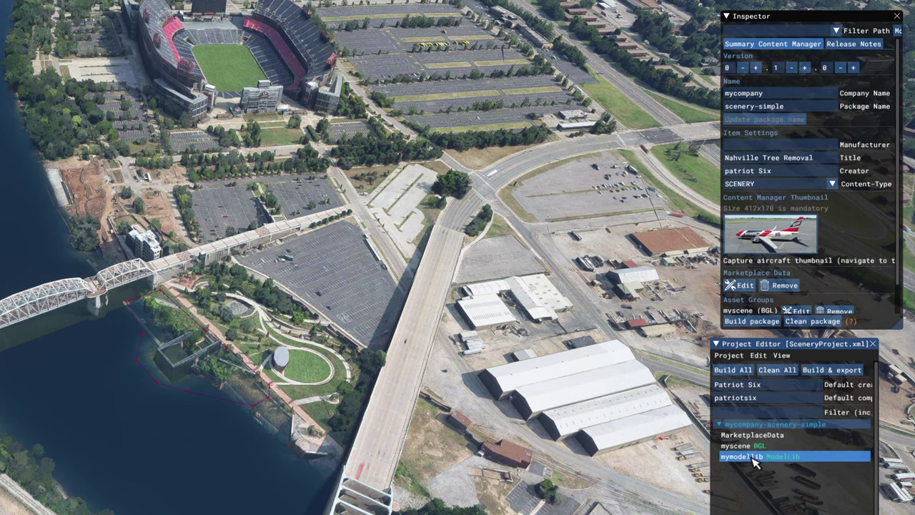
{"action": "left_click", "coordinate": [722, 428]}
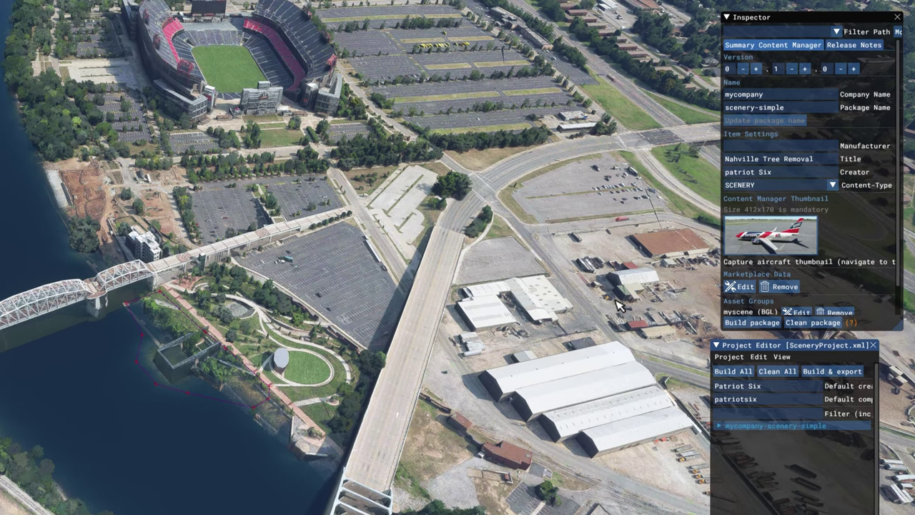
{"action": "left_click", "coordinate": [748, 326]}
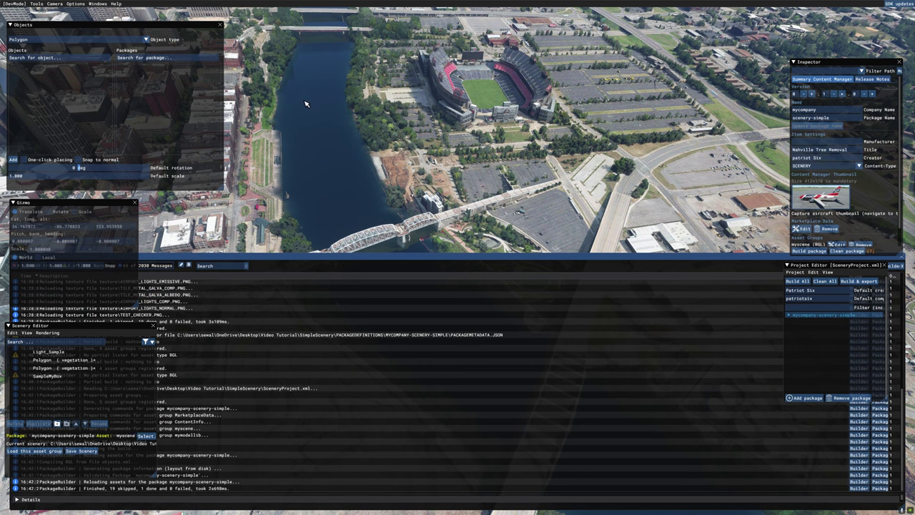
- Close the Console, the Scenery Editor and the Project Editor
{"action": "left_click", "coordinate": [98, 4]}
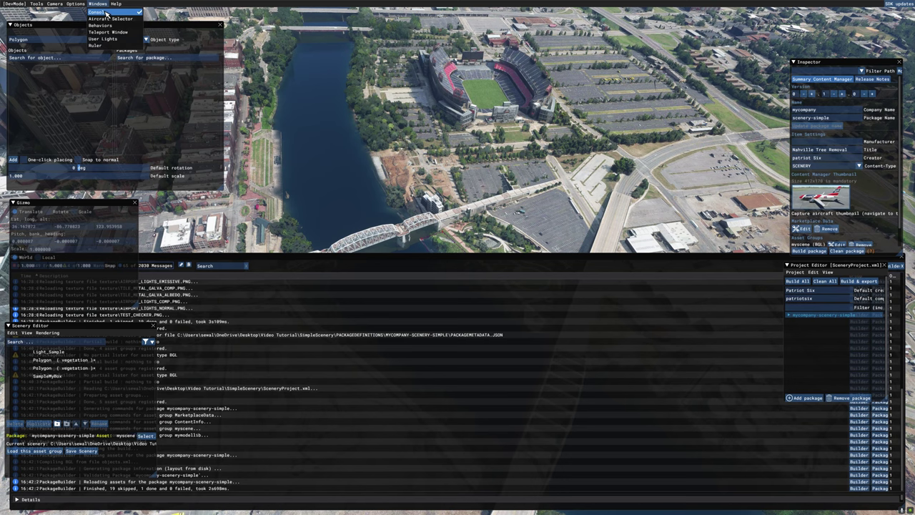
{"action": "left_click", "coordinate": [105, 12]}
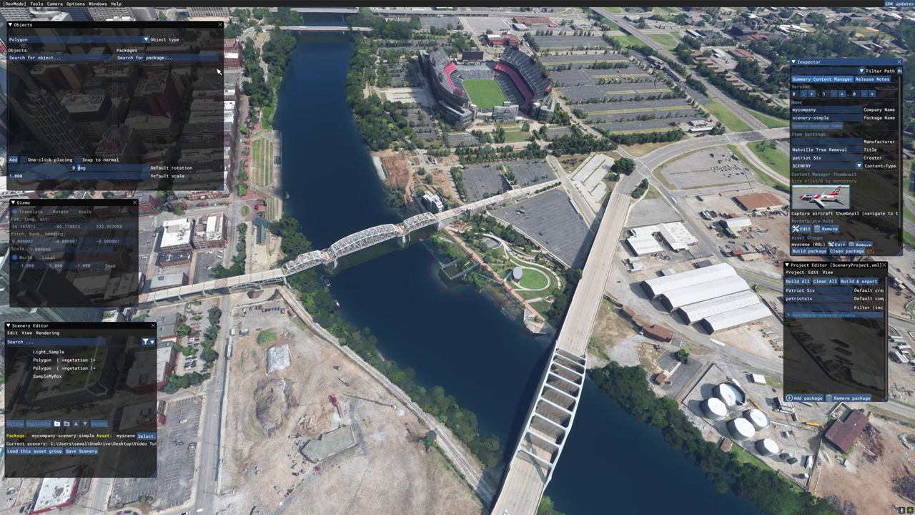
{"action": "left_click", "coordinate": [36, 4]}
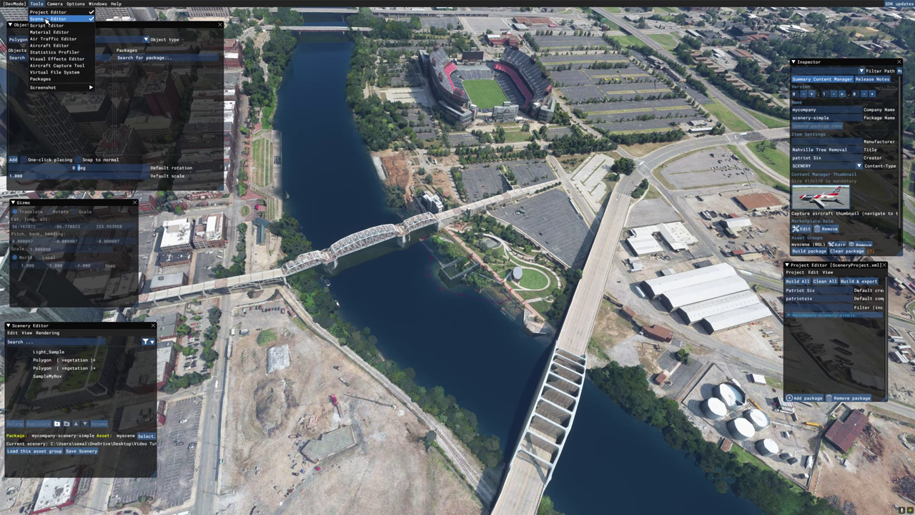
{"action": "left_click", "coordinate": [46, 19]}
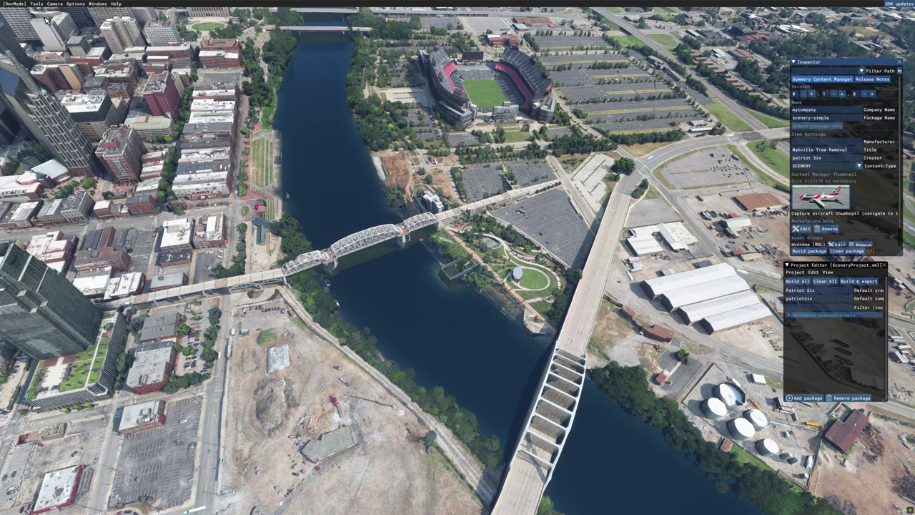
{"action": "left_click", "coordinate": [37, 3]}
{"action": "left_click", "coordinate": [42, 13]}
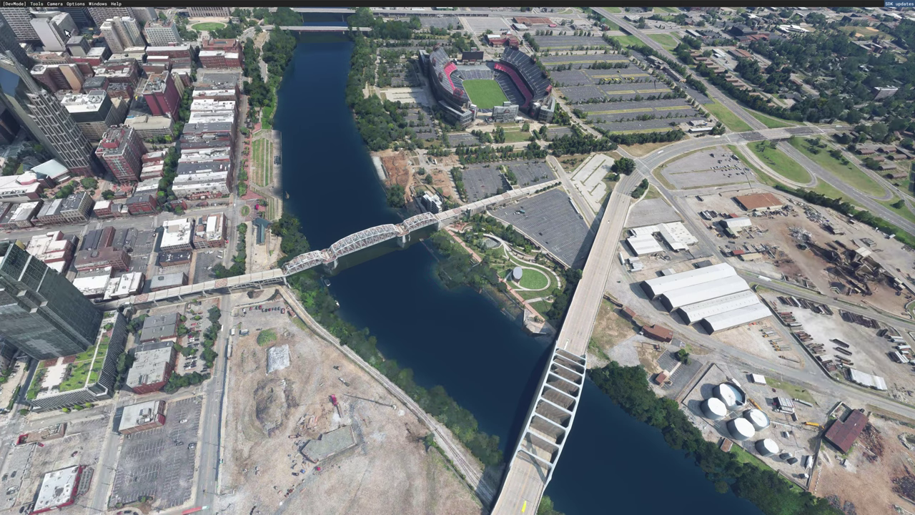
- Switch to File Explorer and open the Packages folder inside SimpleScenery
{"action": "key", "text": "alt+Tab"}
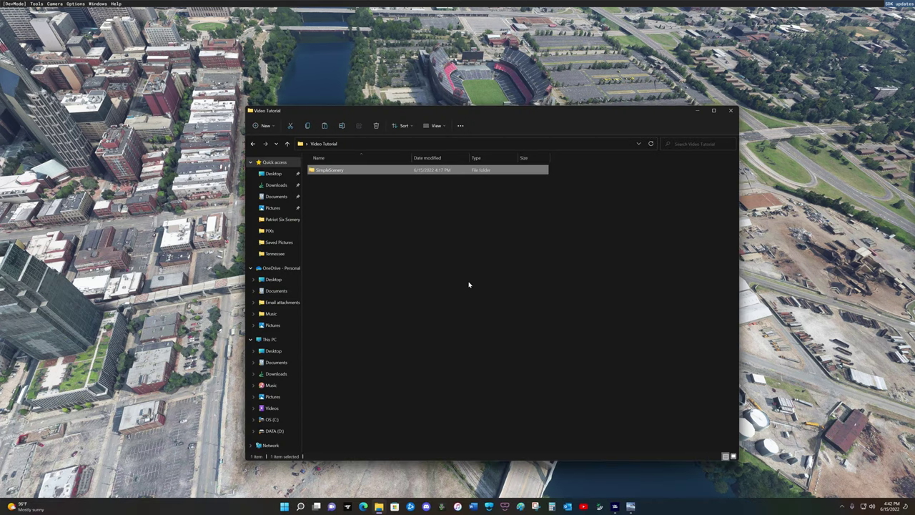
{"action": "double_click", "coordinate": [357, 175]}
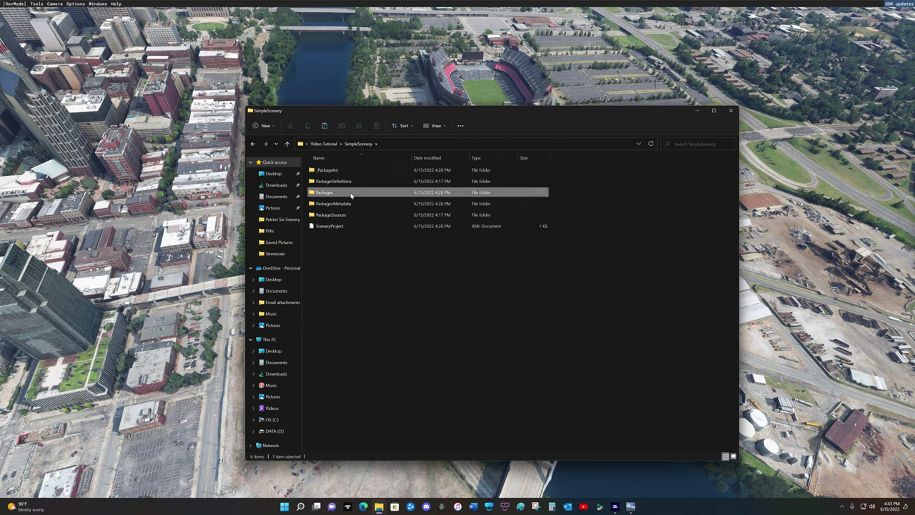
{"action": "double_click", "coordinate": [351, 193]}
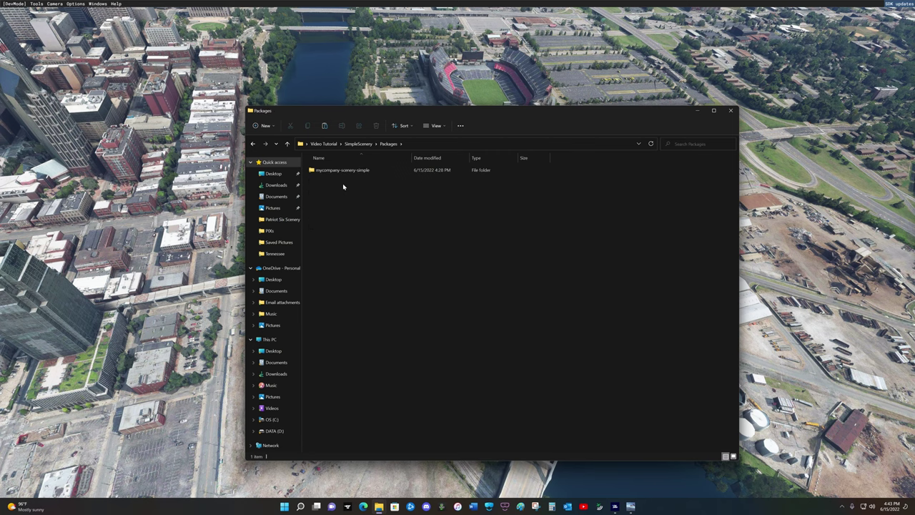
- Copy the mycompany-scenery-simple folder into the simulator's Community folder
{"action": "left_click", "coordinate": [342, 170]}
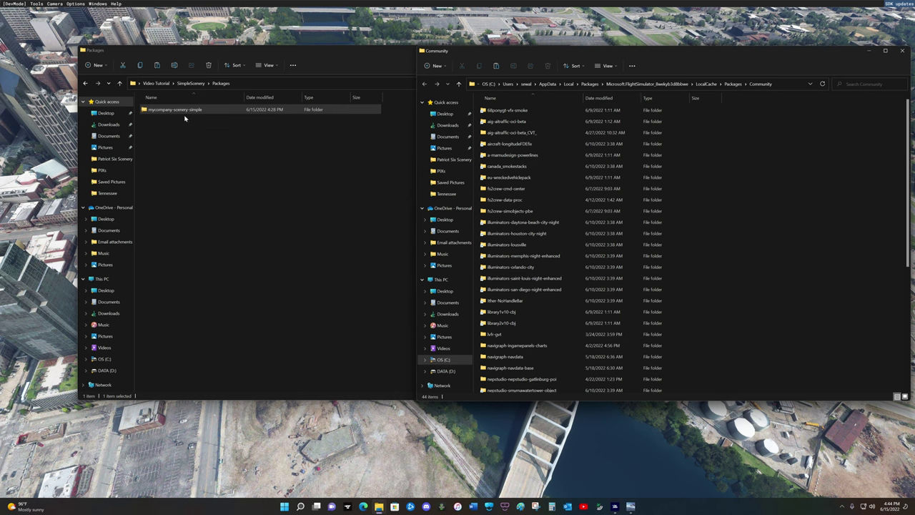
{"action": "left_click", "coordinate": [317, 61]}
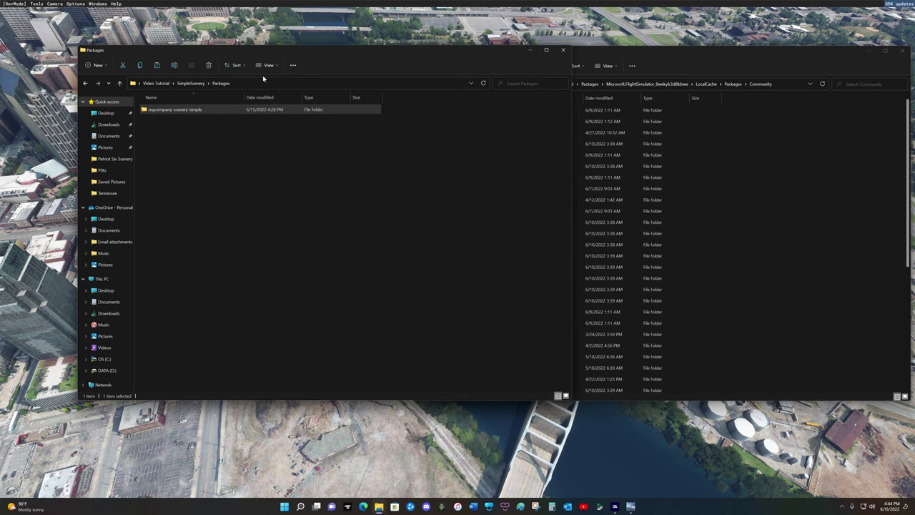
{"action": "left_click", "coordinate": [140, 65]}
{"action": "left_click", "coordinate": [693, 59]}
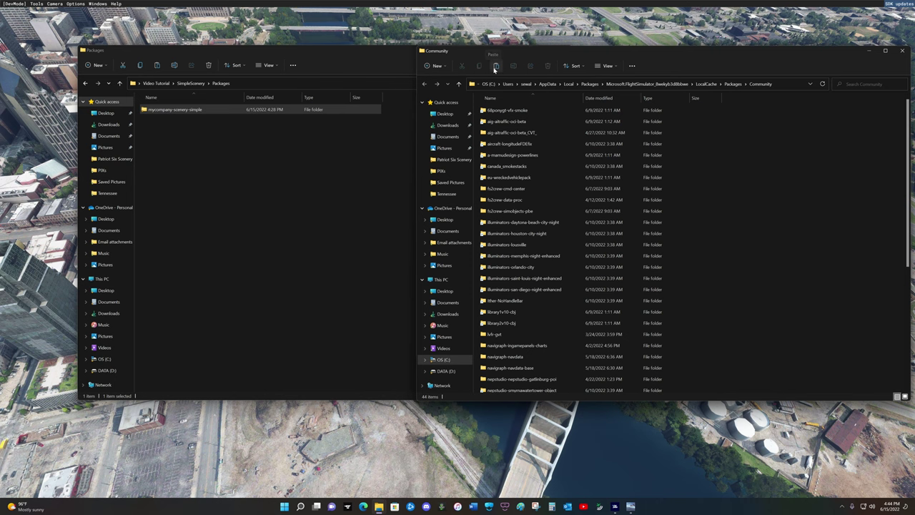
{"action": "left_click", "coordinate": [494, 69]}
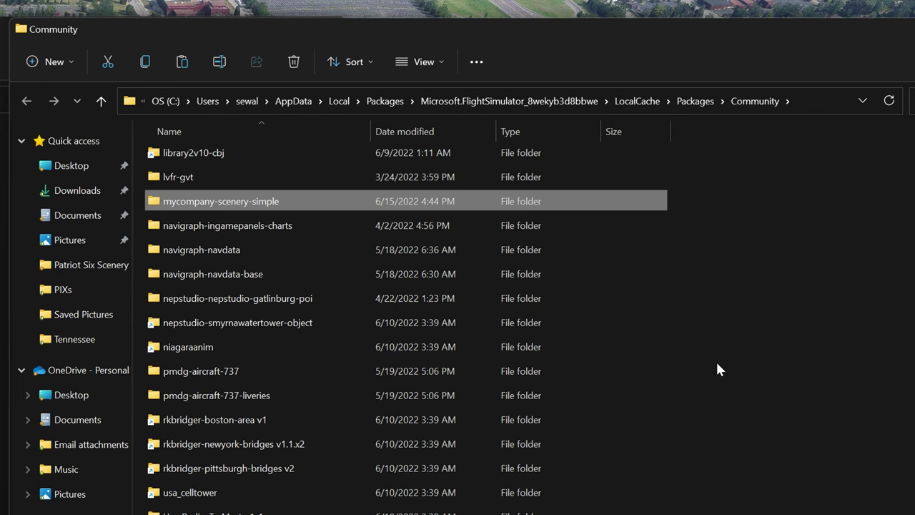
- Rename the copied package folder in Community as patriotsxix-Nashville-treeremoval
{"action": "left_click", "coordinate": [222, 61]}
{"action": "type", "text": "patriotsxix-"}
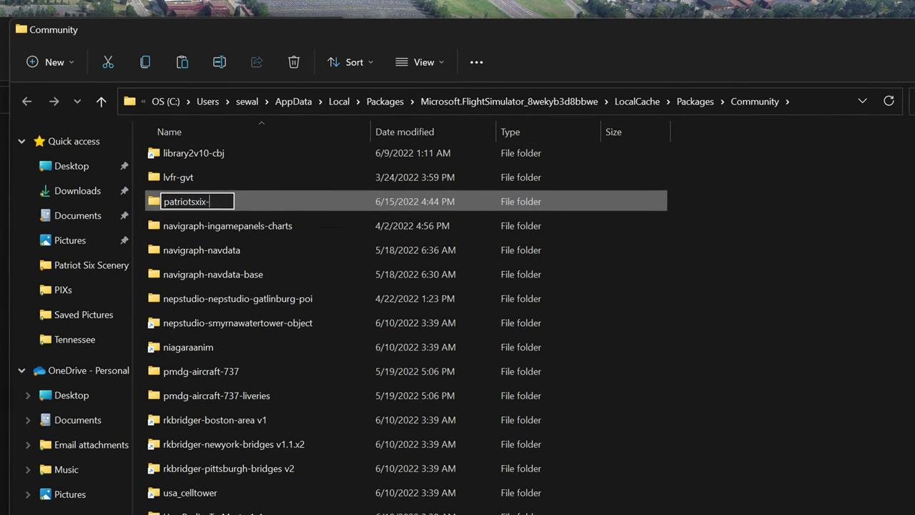
{"action": "type", "text": "Nashville-treeremoval"}
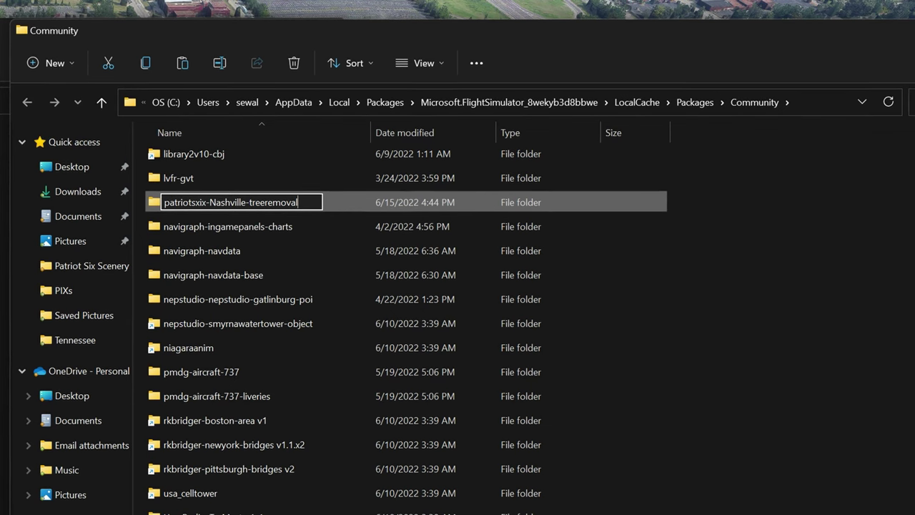
{"action": "key", "text": "Return"}
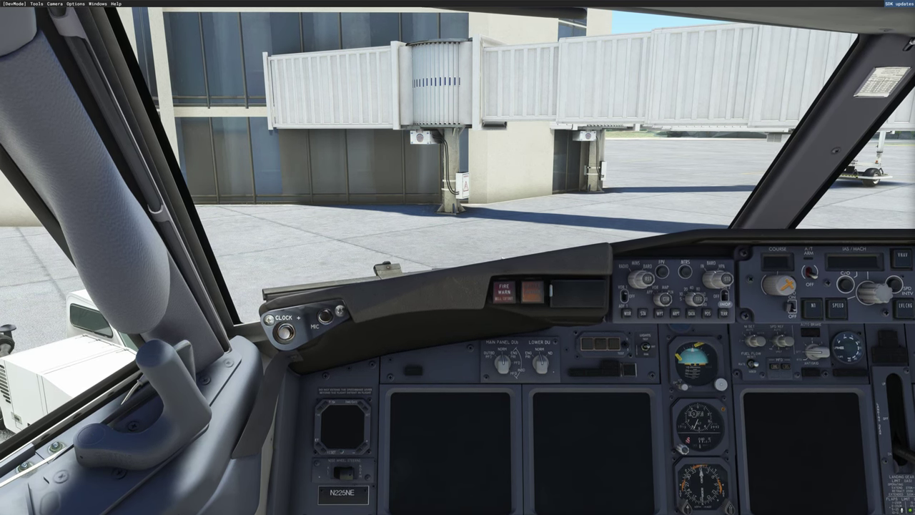
- Switch from the cockpit to the external view of the aircraft
{"action": "key", "text": "End"}
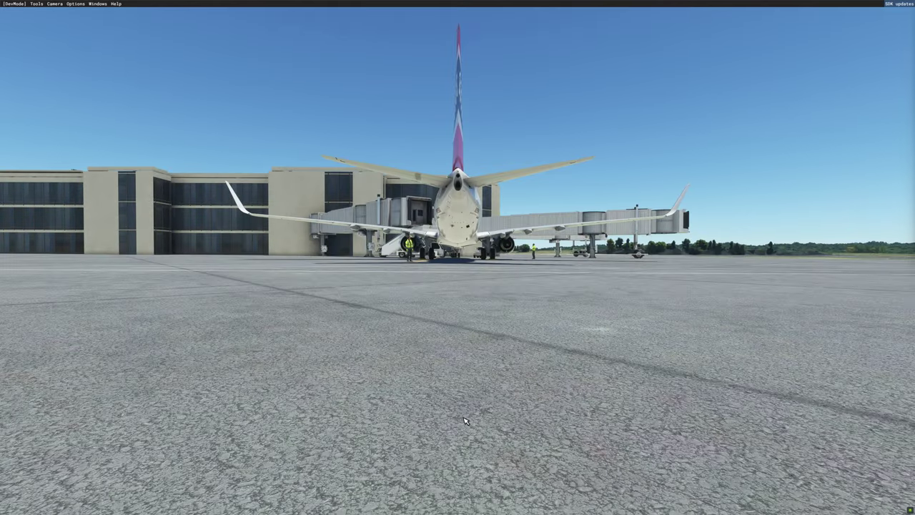